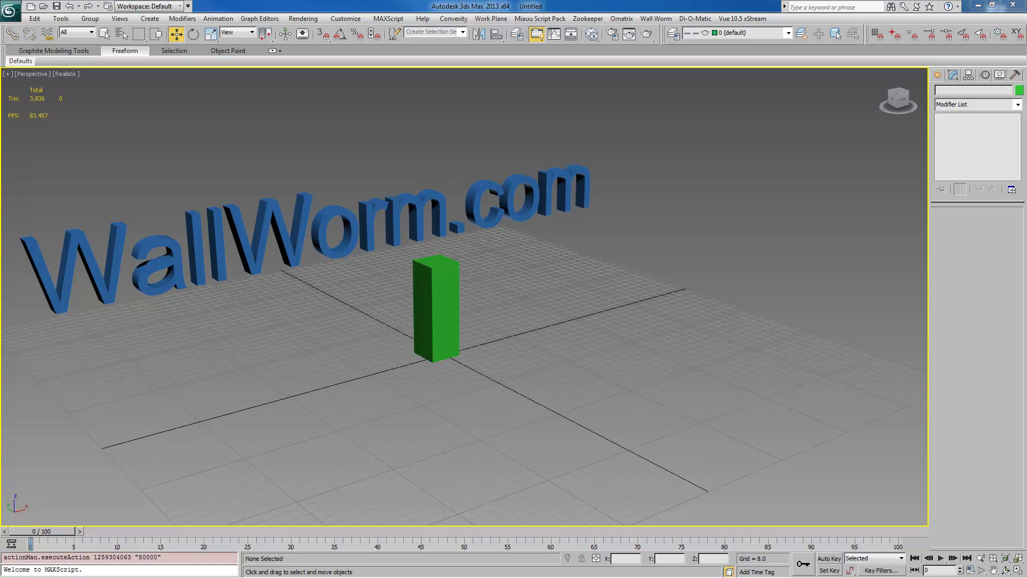
left_click_drag(1026, 137, 409, 2)
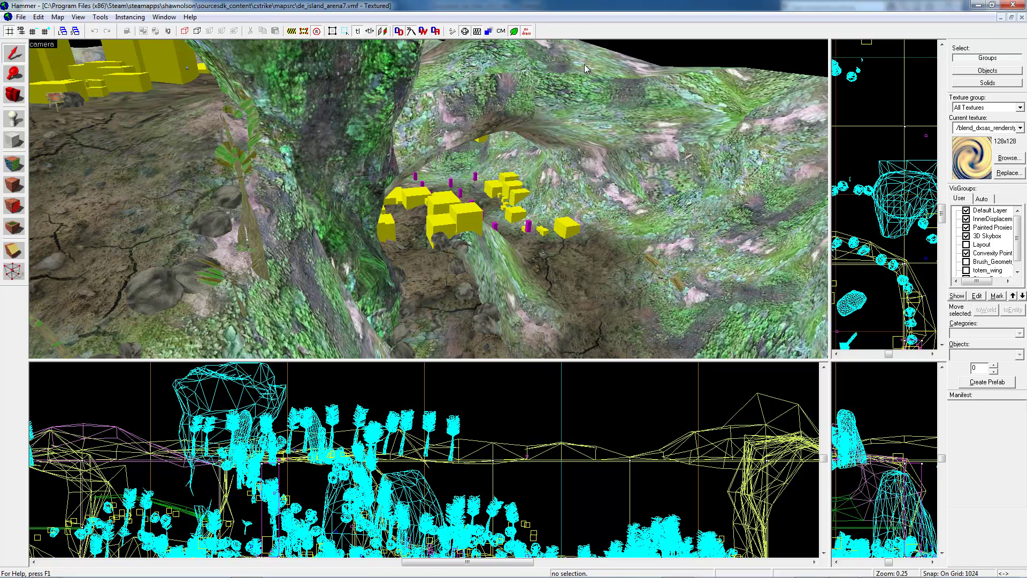
left_click_drag(576, 4, 1026, 159)
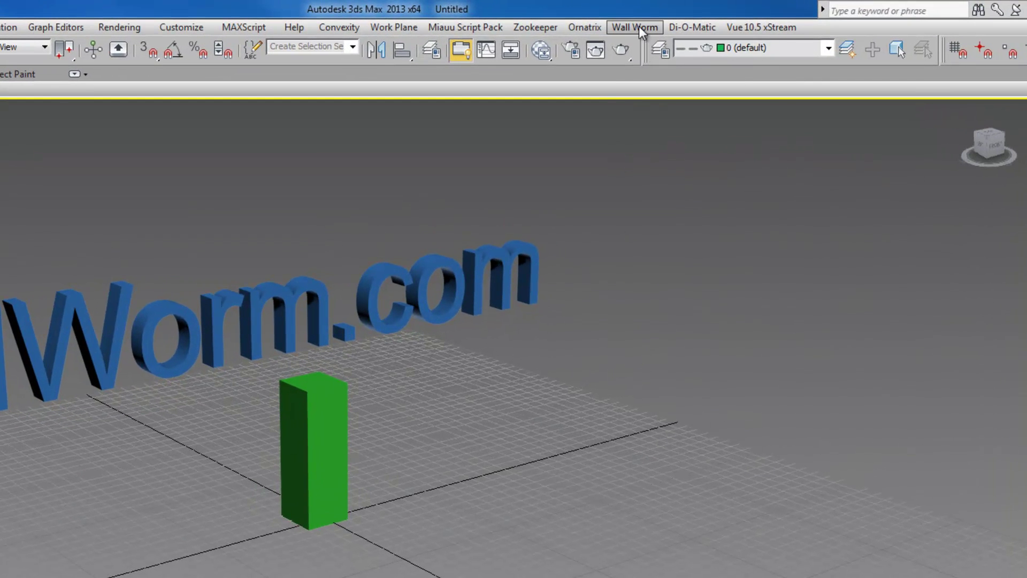
- Open Wall Worm Anvil and reposition its window clear of the text and green box
left_click(639, 28)
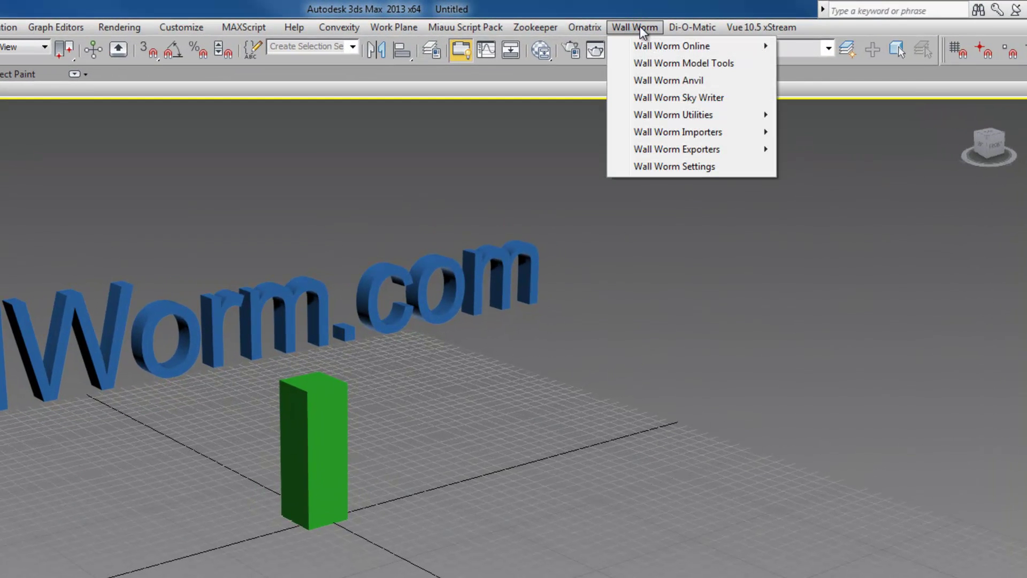
left_click(658, 81)
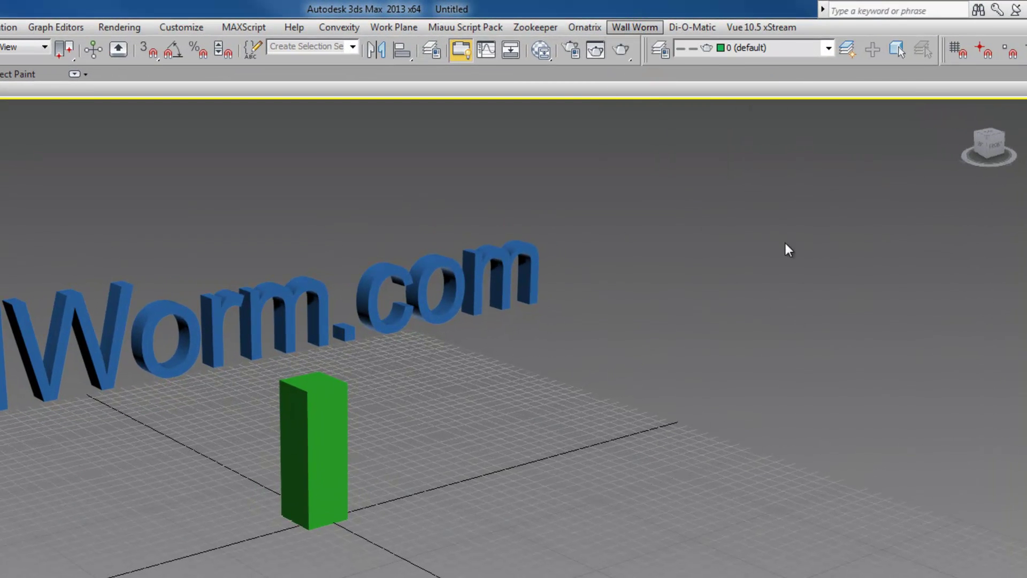
left_click_drag(462, 252, 689, 152)
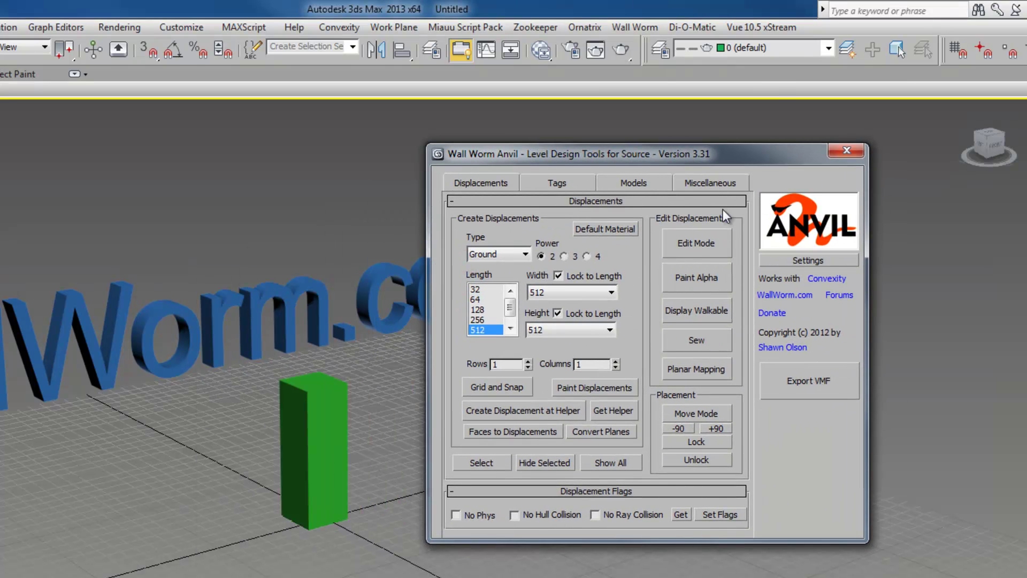
left_click(639, 29)
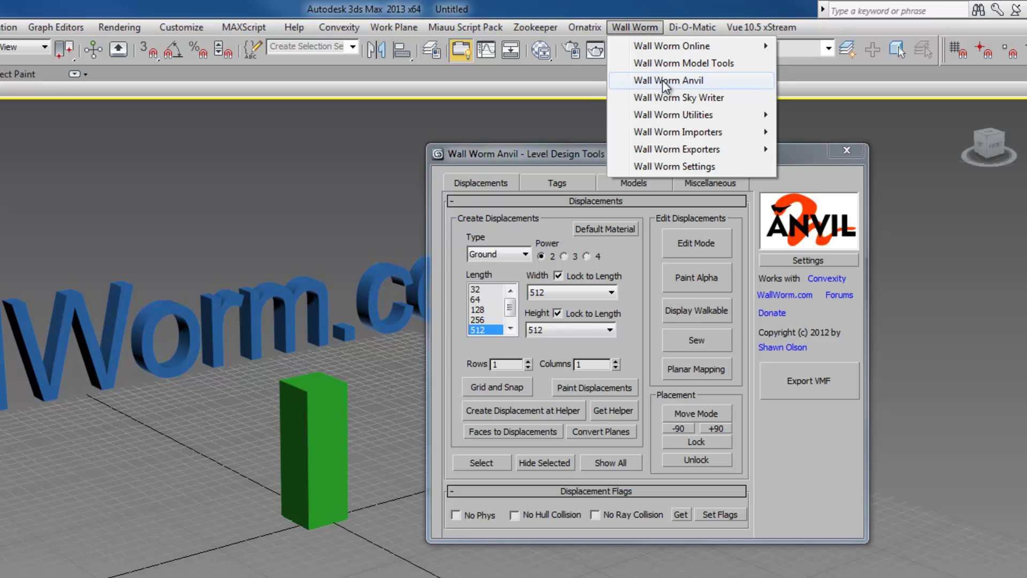
left_click(560, 153)
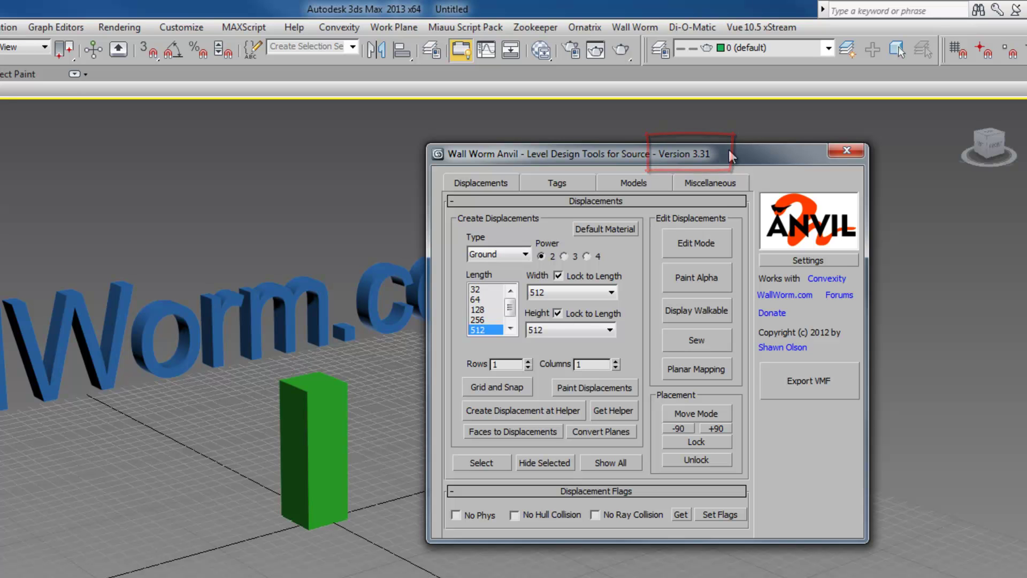
left_click_drag(729, 150, 770, 127)
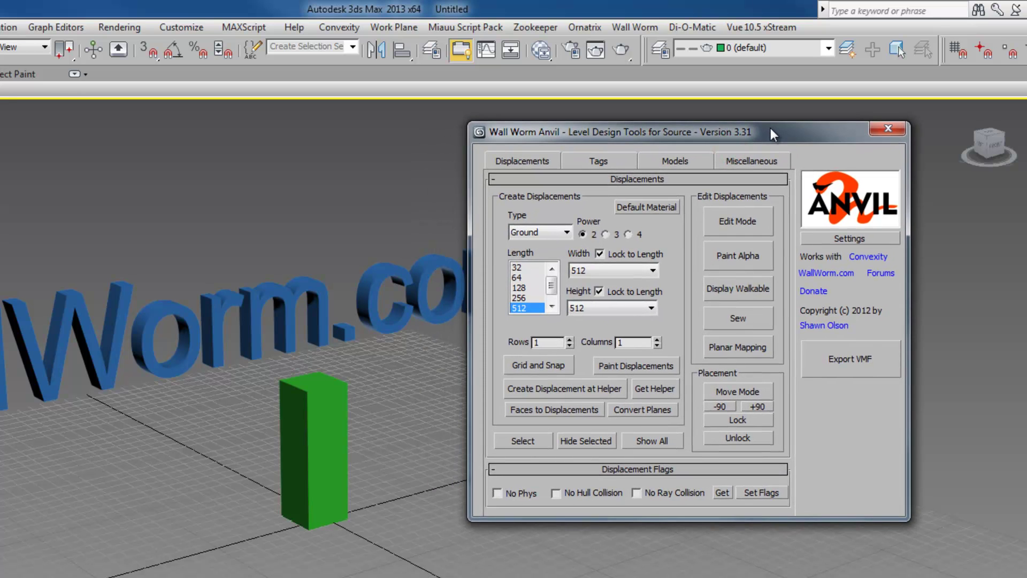
left_click_drag(697, 134, 801, 128)
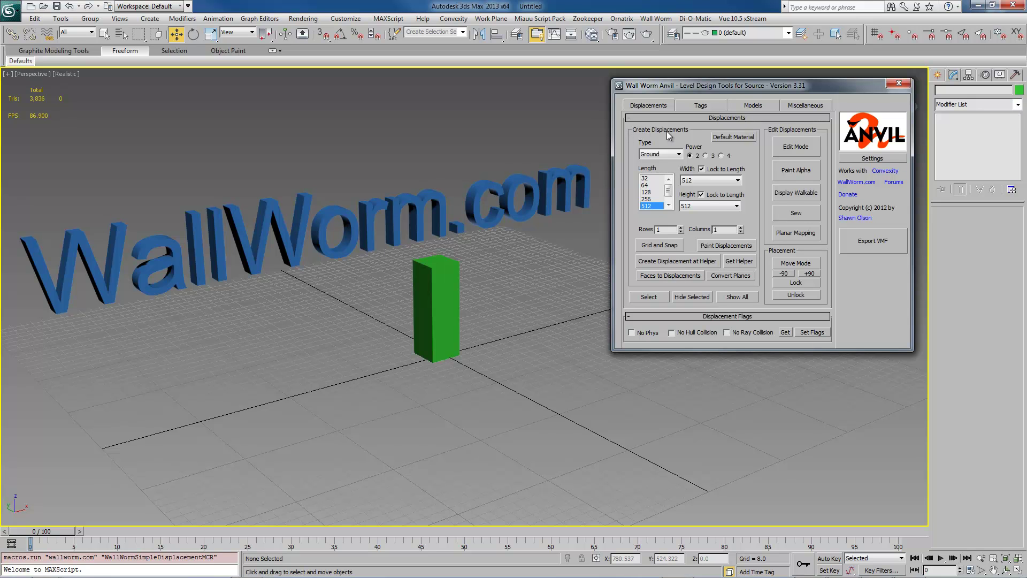
left_click_drag(698, 87, 740, 73)
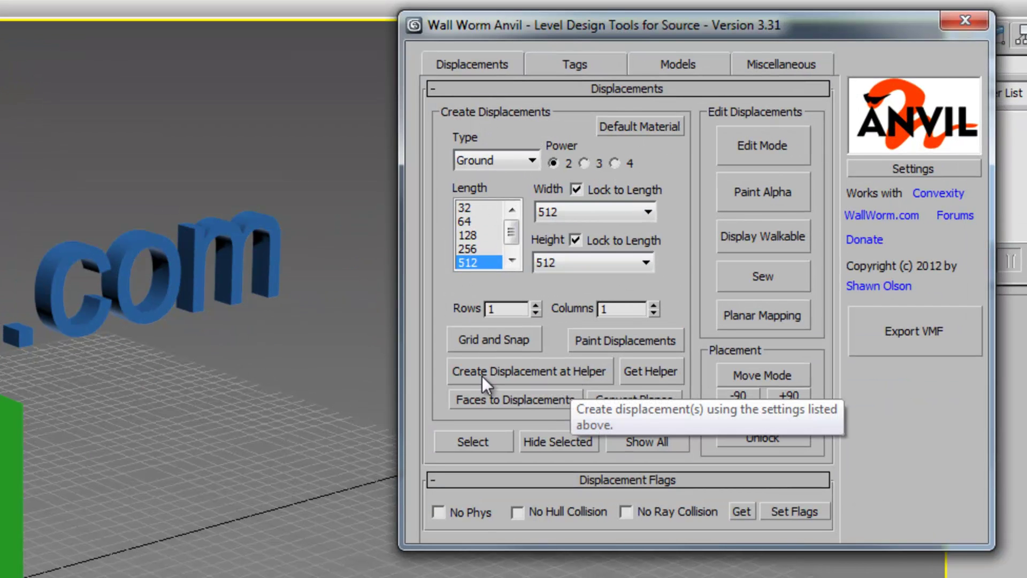
- Create a 512-unit ground displacement of power 2 at the helper, with one row and one column
left_click(566, 372)
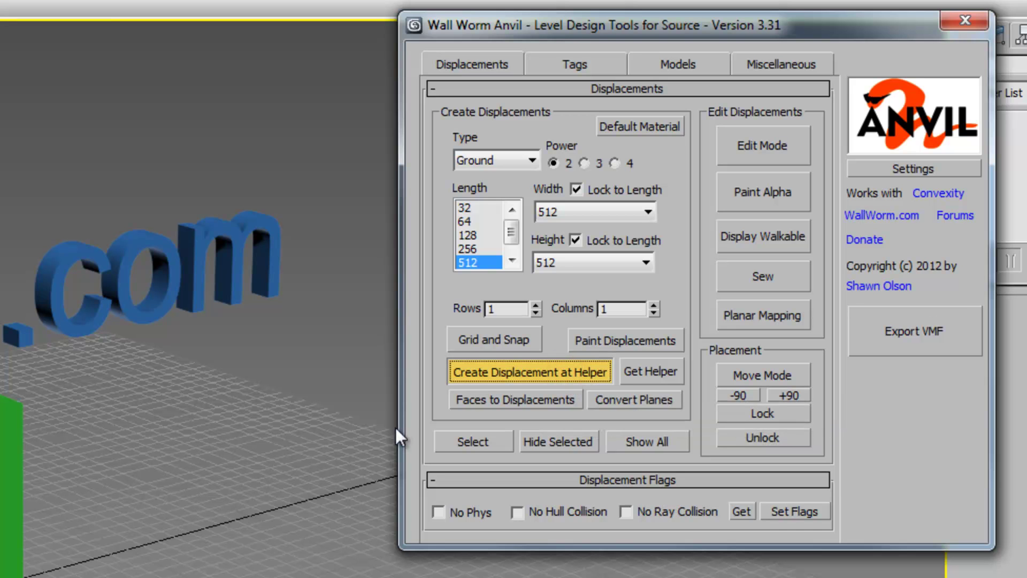
middle_click_drag(191, 463, 96, 505)
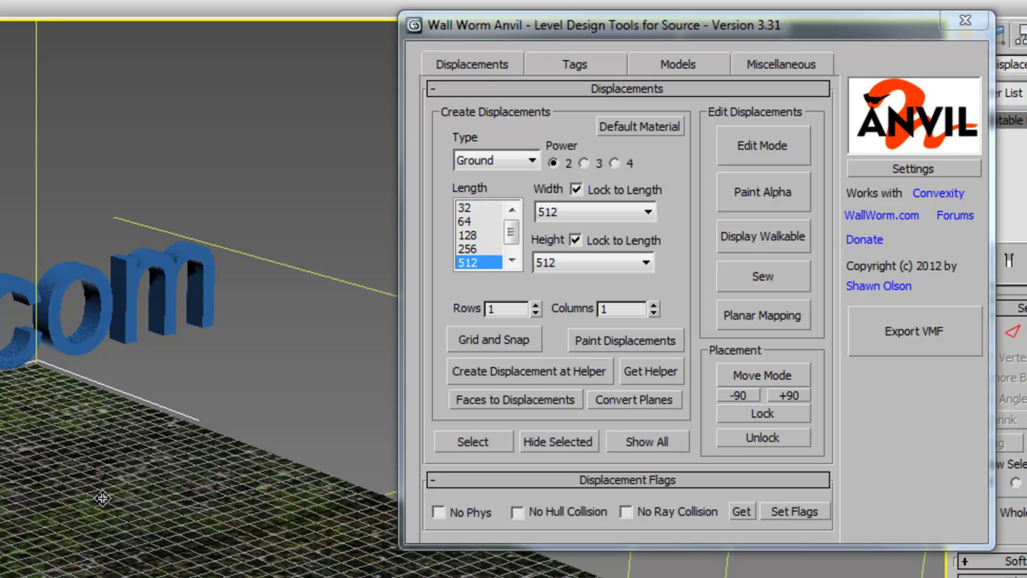
middle_click_drag(268, 471, 154, 511)
middle_click_drag(228, 473, 29, 528)
scroll(14, 492, "down", 2)
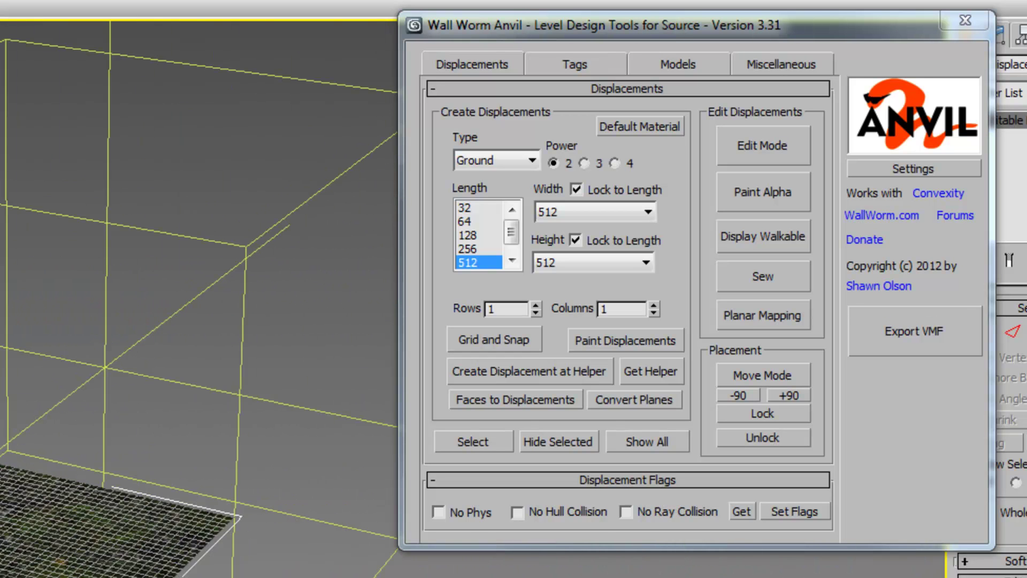
middle_click_drag(12, 492, 0, 505)
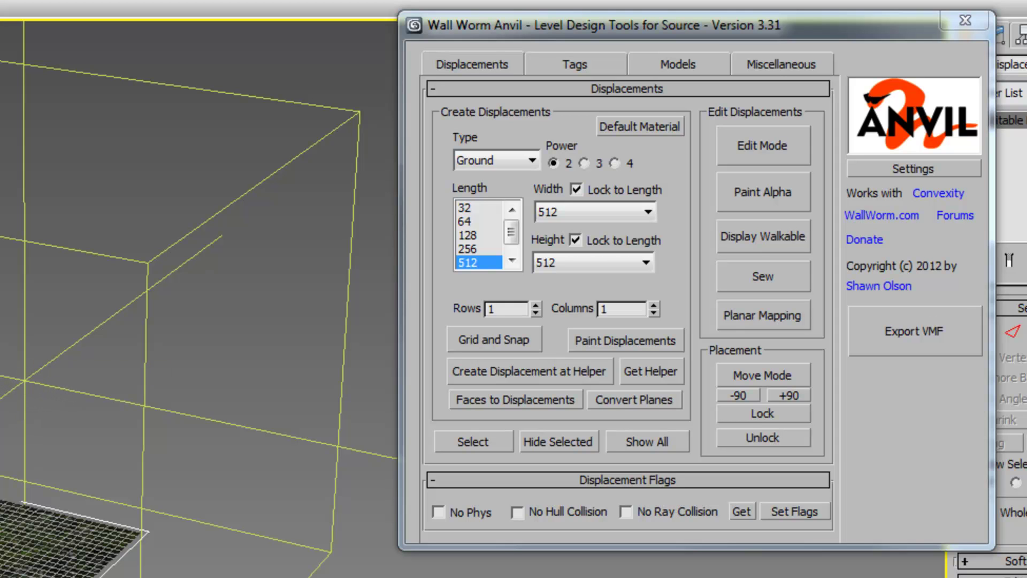
- Create two more 512-unit ground displacements at the helper, extending the first one into a strip along X
left_click(544, 372)
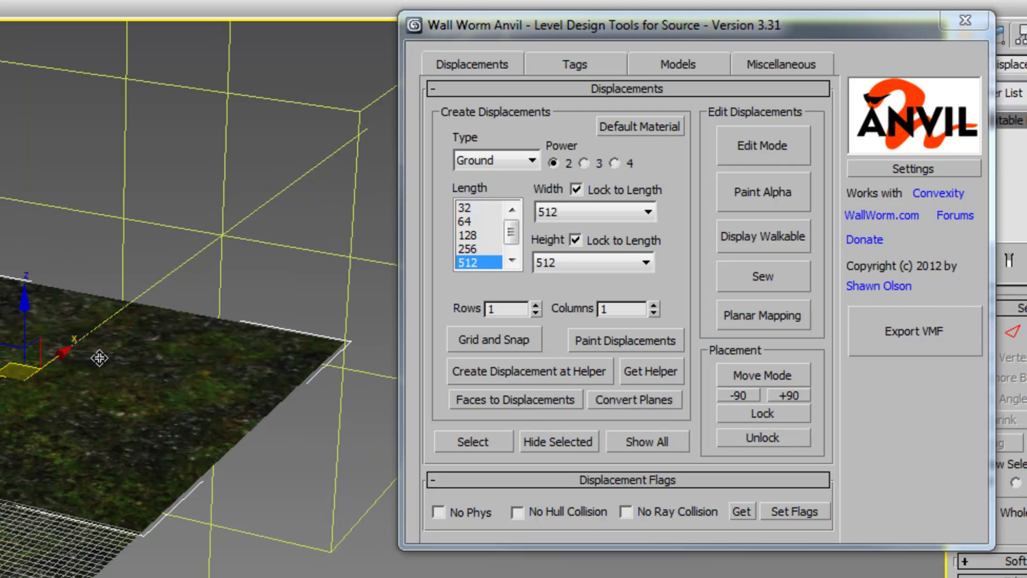
left_click(535, 371)
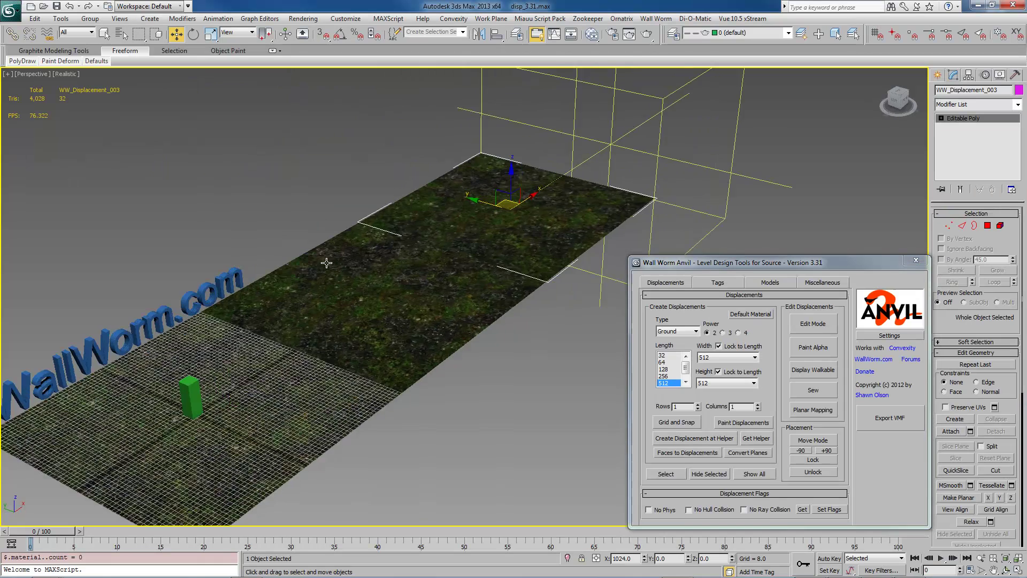
middle_click_drag(326, 261, 373, 259)
scroll(373, 260, "down", 3)
left_click_drag(751, 264, 746, 243)
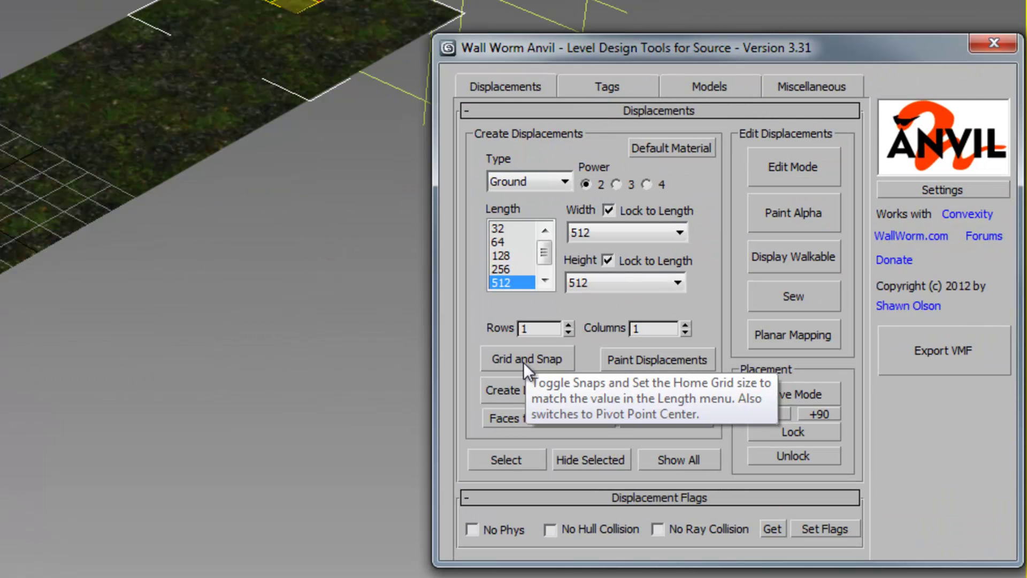
- Match the home grid and snaps to the 512 length, and add a fourth displacement to the strip at the helper
left_click(517, 364)
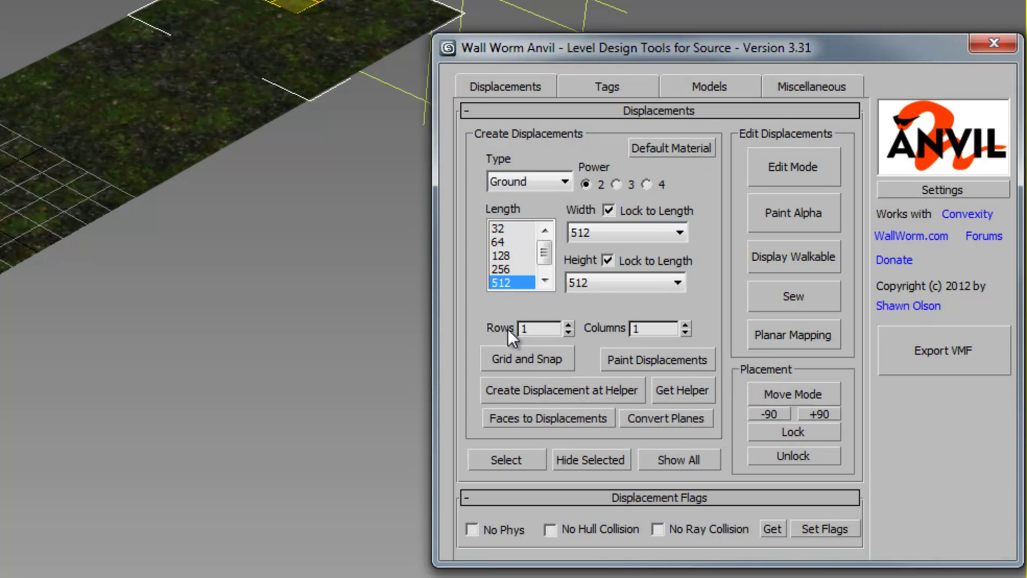
left_click(521, 358)
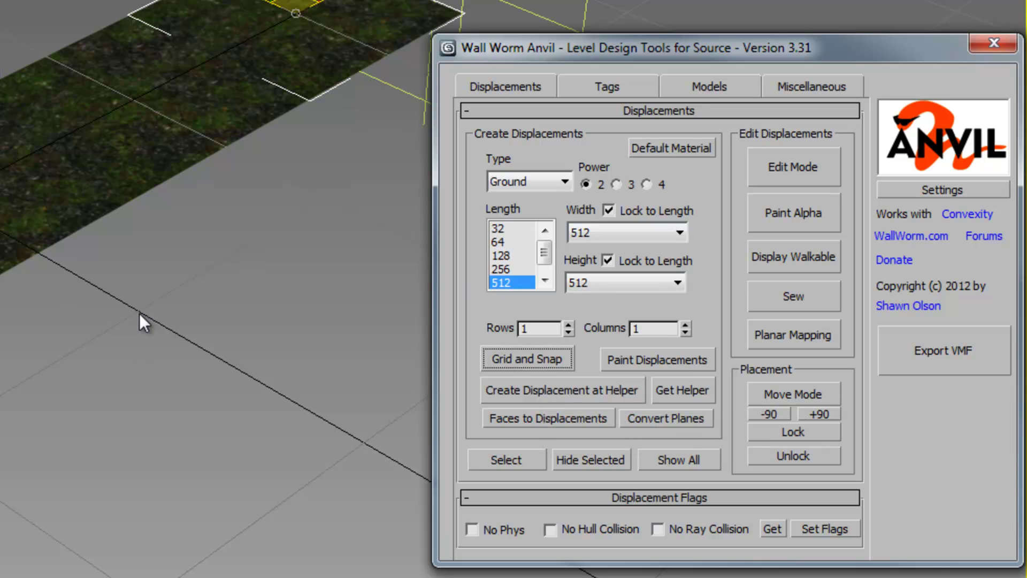
left_click(2, 230)
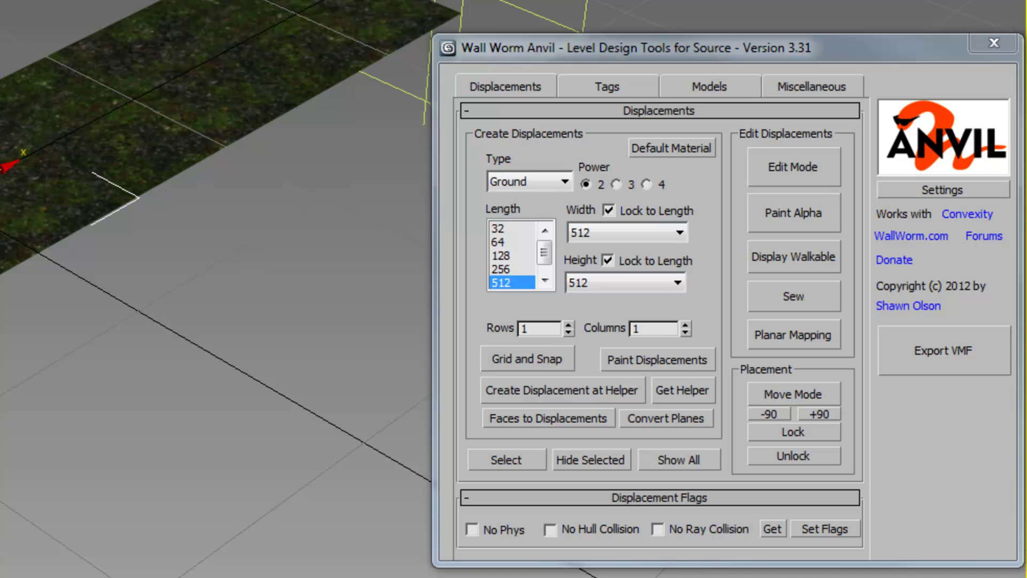
middle_click_drag(377, 102, 294, 142)
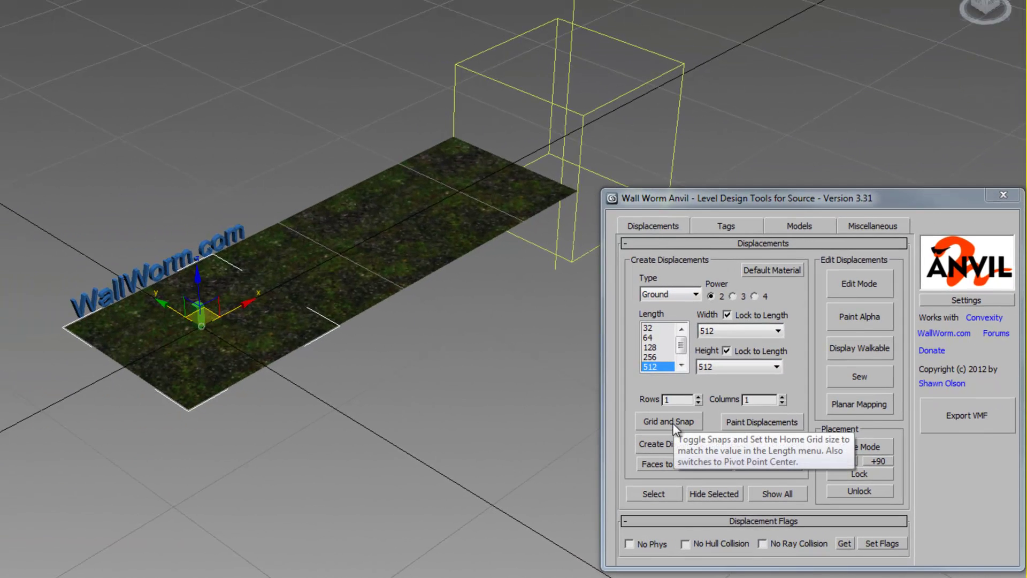
left_click(674, 444)
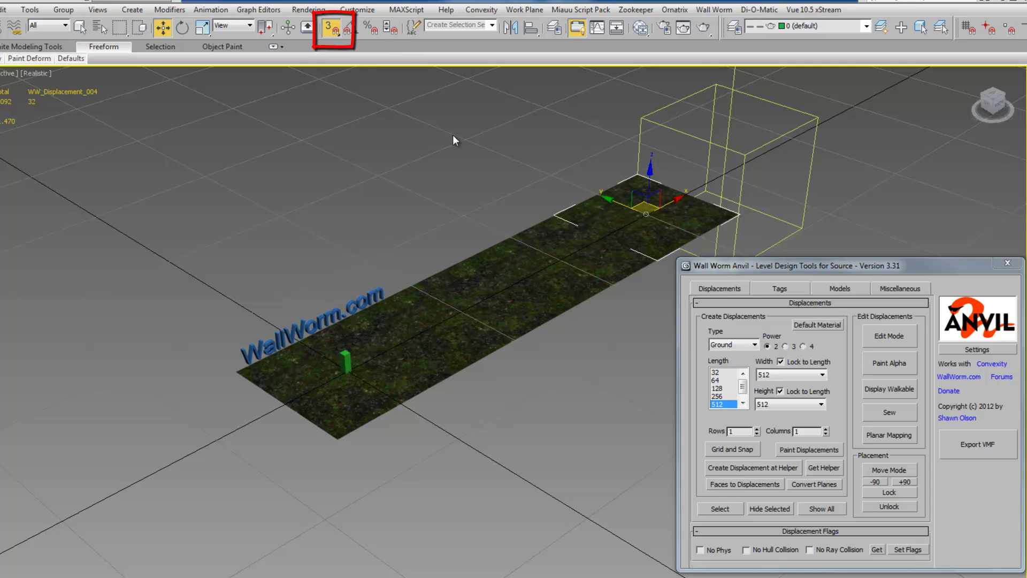
- Turn on snapping to grid points and check the visibility of the Snaps toolbar
left_click(968, 29)
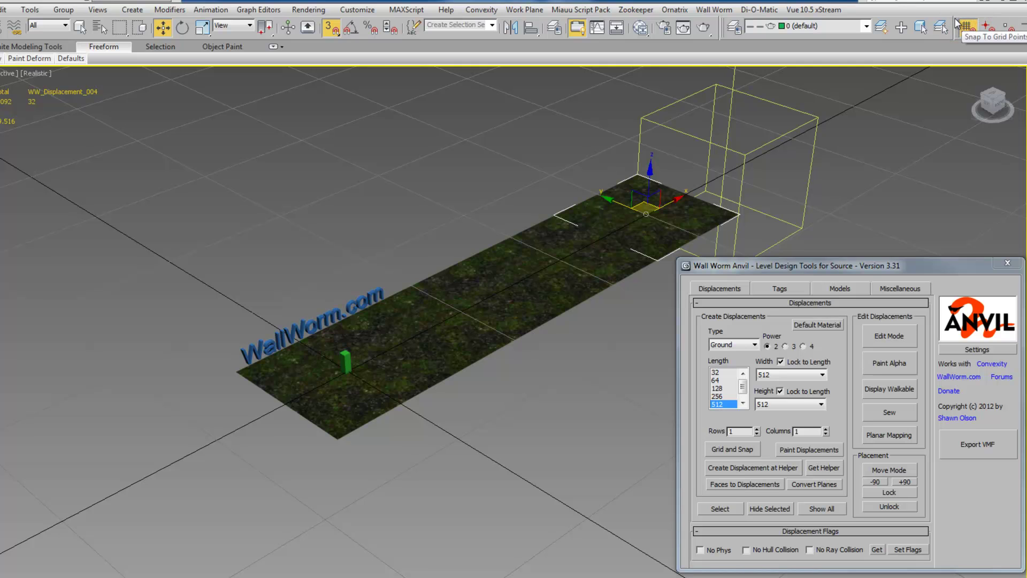
right_click(955, 18)
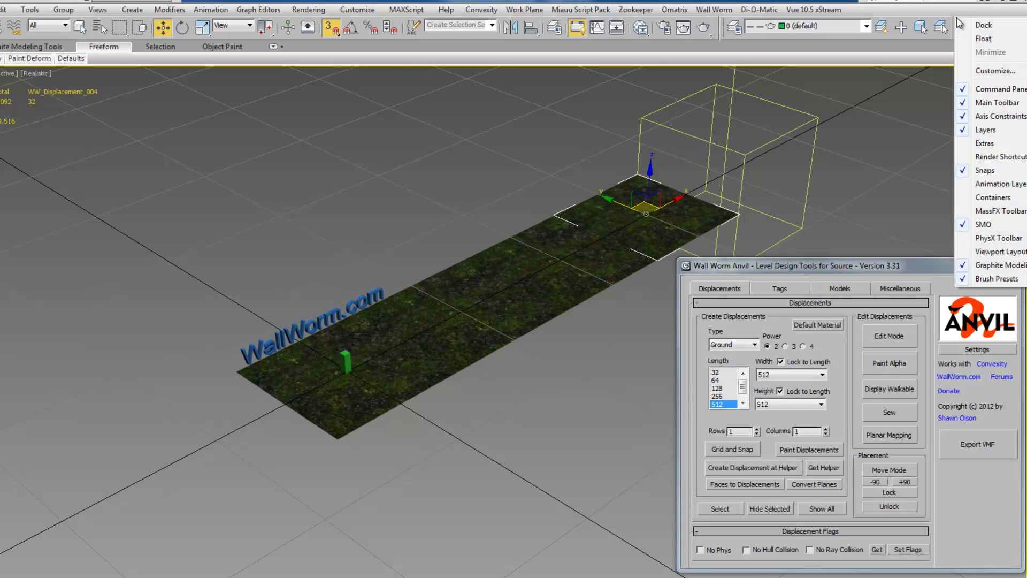
left_click(986, 171)
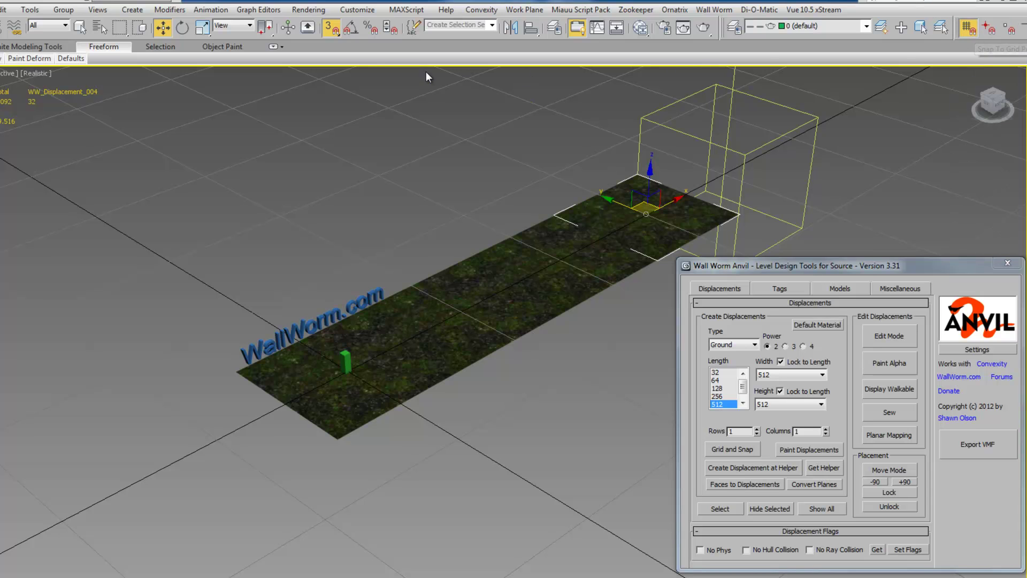
right_click(334, 29)
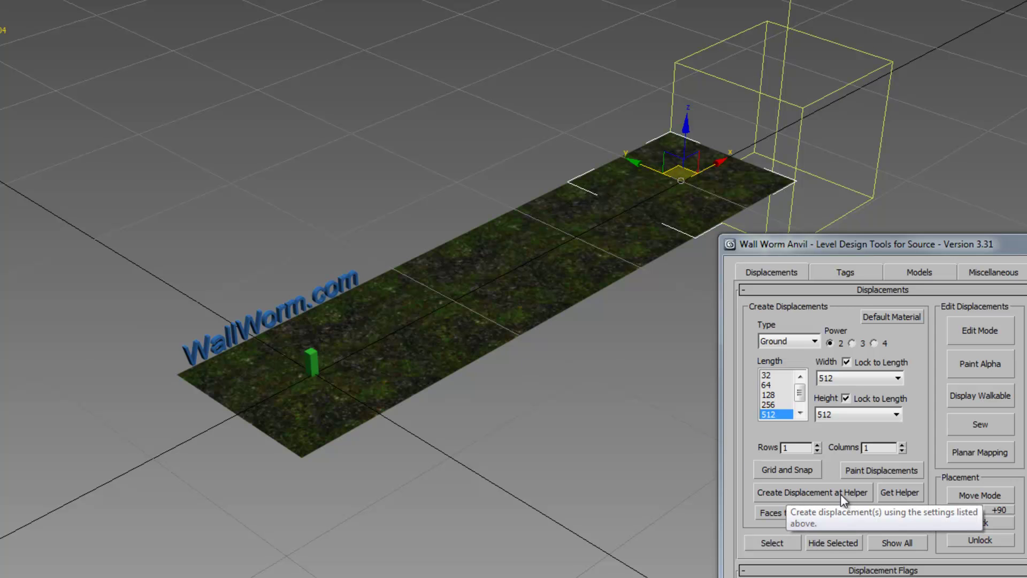
- Clone the first displacement as a Copy one 512-unit cell along Y, and clone that copy one cell along X
left_click(374, 383)
right_click(351, 392)
left_click(372, 404)
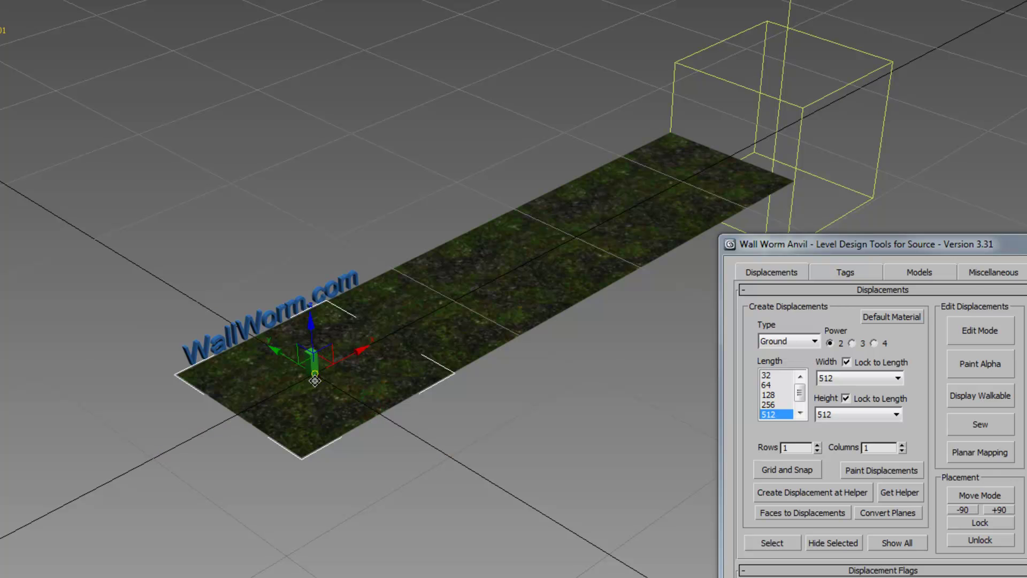
left_click_drag(314, 384, 201, 311, "shift")
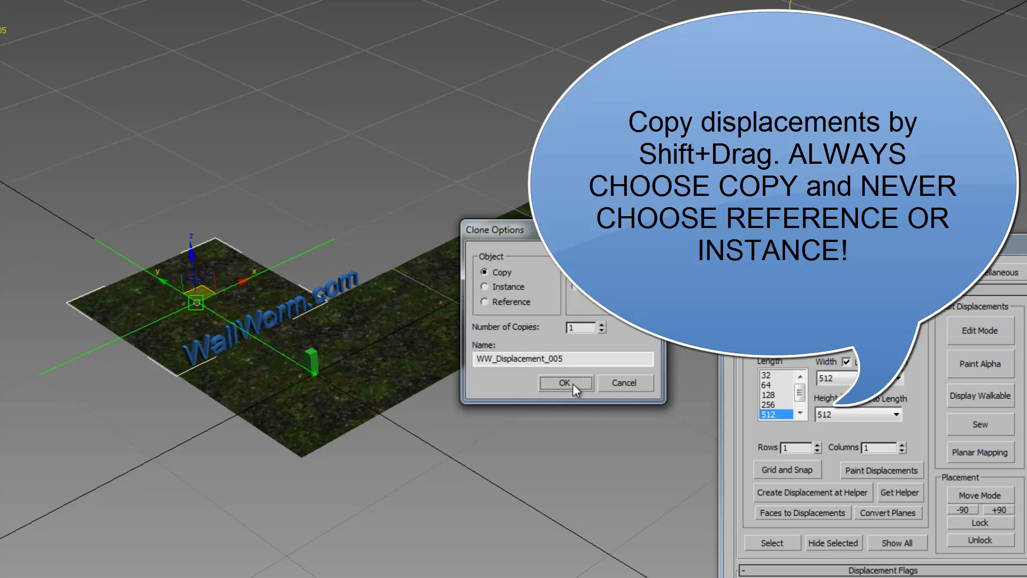
left_click(573, 383)
left_click_drag(206, 310, 342, 250, "shift")
left_click(554, 383)
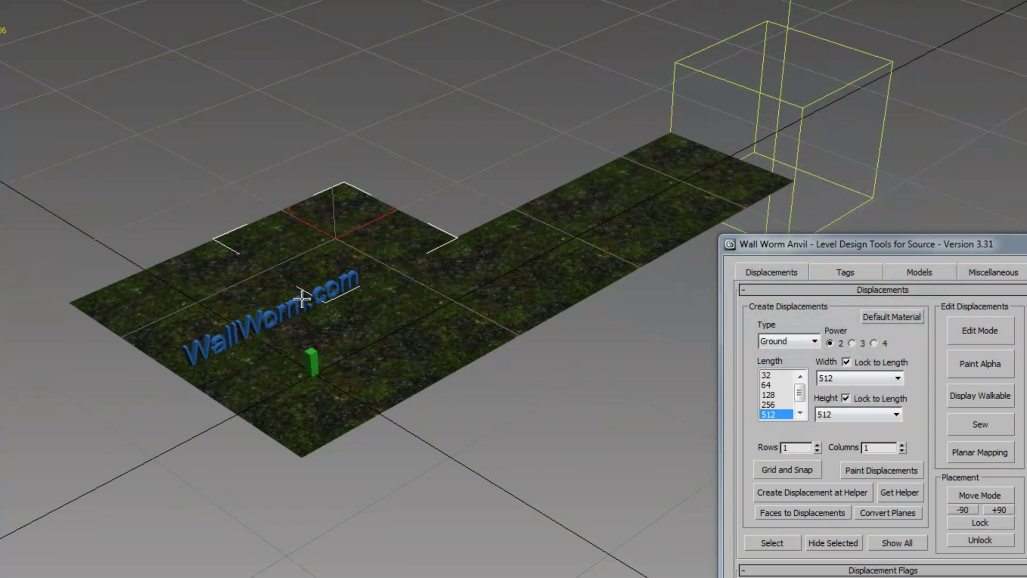
- Create a large box on the grid behind the two copied displacements
middle_click_drag(275, 300, 308, 315)
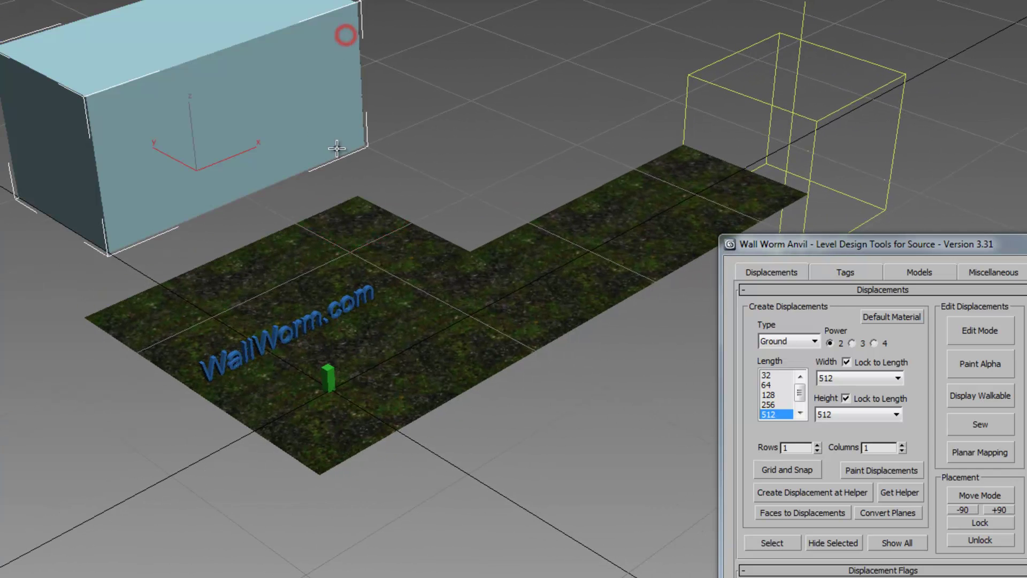
middle_click_drag(410, 140, 388, 184)
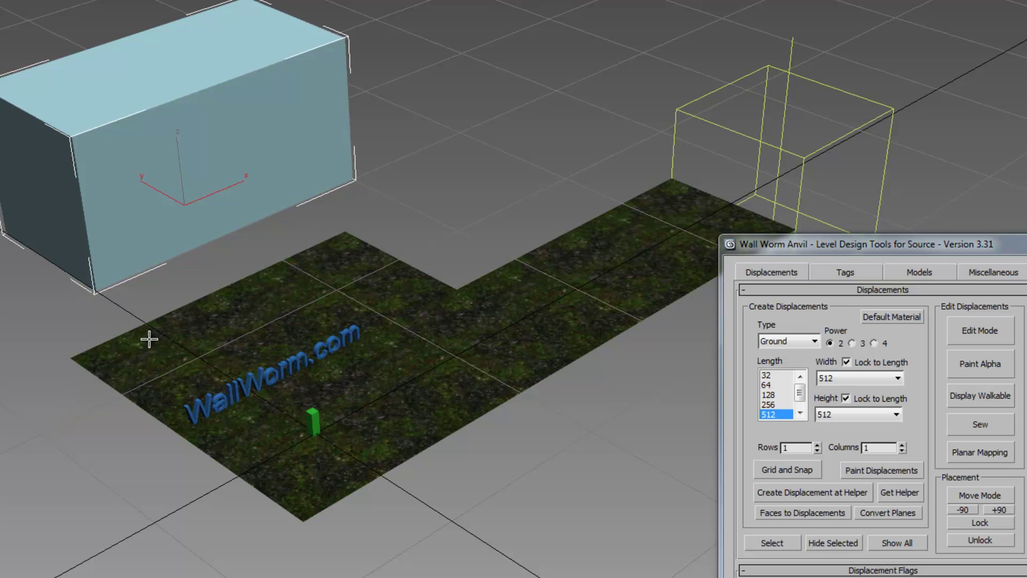
middle_click_drag(281, 321, 279, 345)
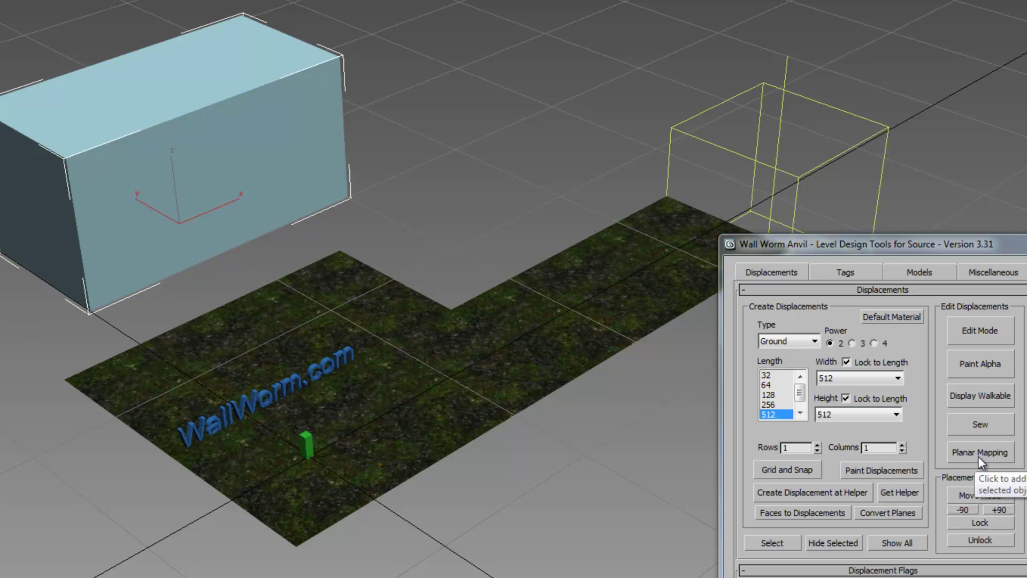
- Set the displacement length to 256 and match the home grid and snaps to it
left_click(769, 404)
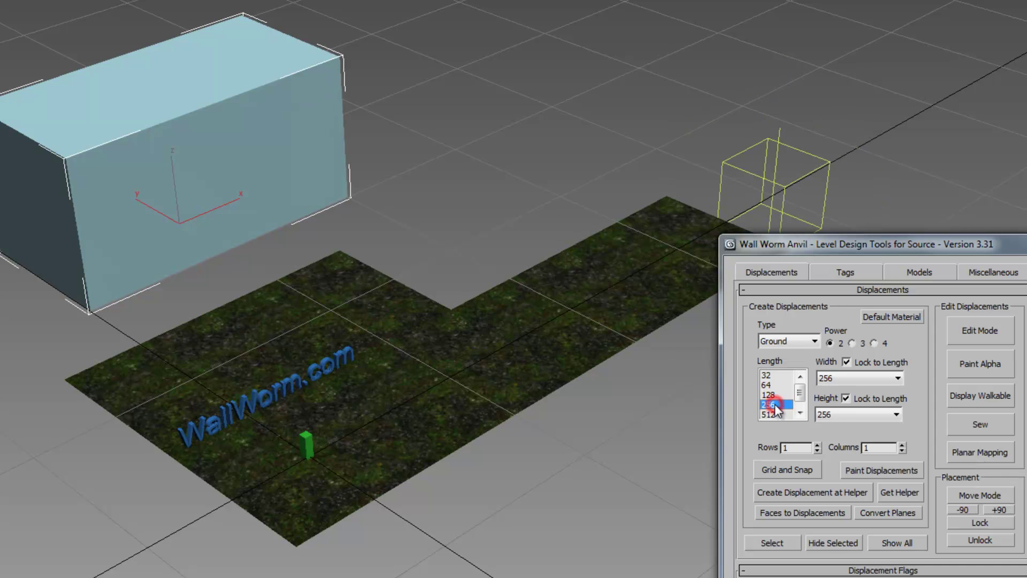
left_click(787, 473)
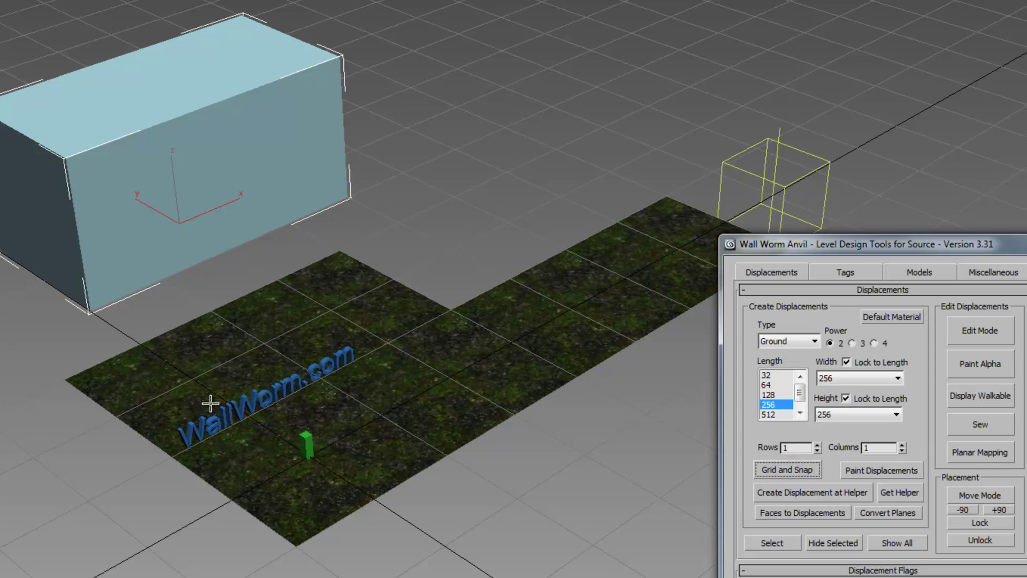
- Try moving the two copied displacements one 256-unit cell along Y, away from the strip
left_click(192, 334)
left_click(192, 334)
left_click_drag(193, 380, 147, 345)
left_click(322, 333)
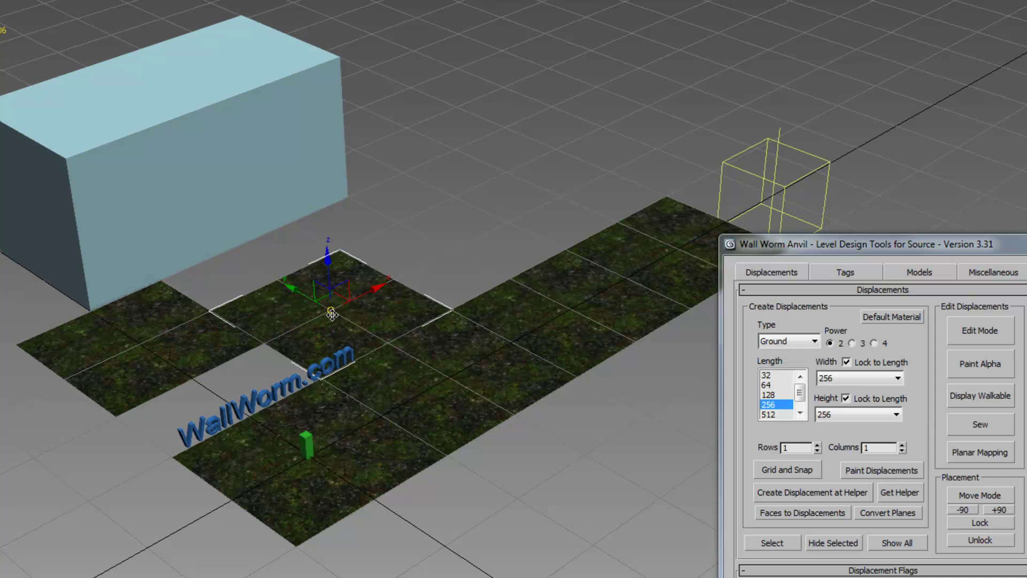
left_click_drag(332, 309, 273, 283)
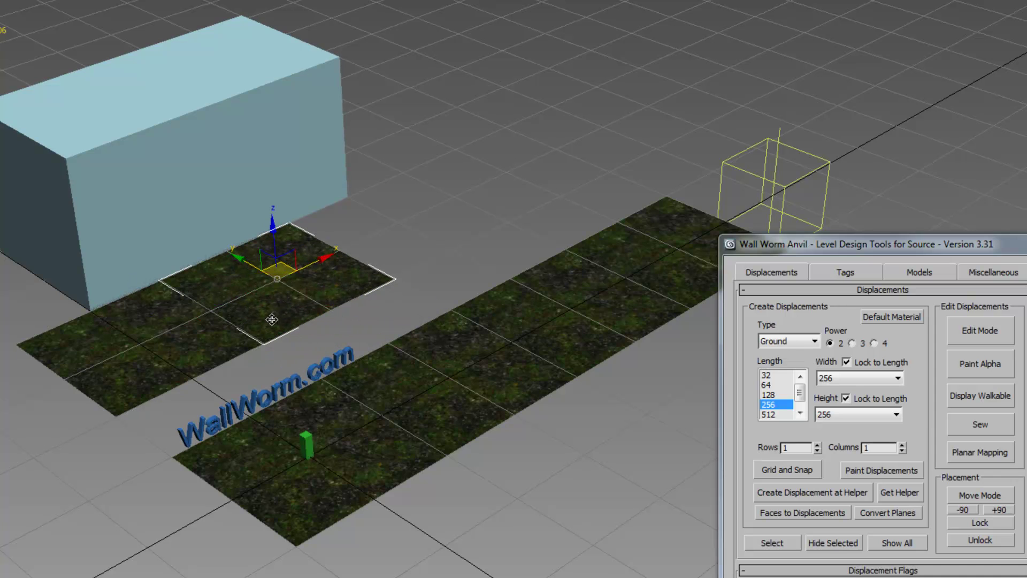
left_click(292, 498)
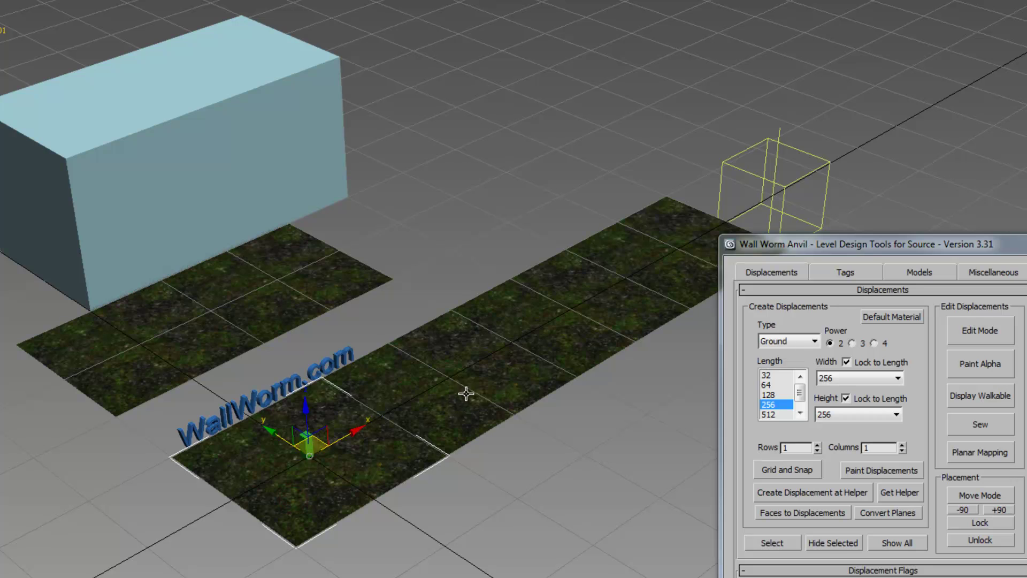
left_click_drag(465, 390, 618, 225)
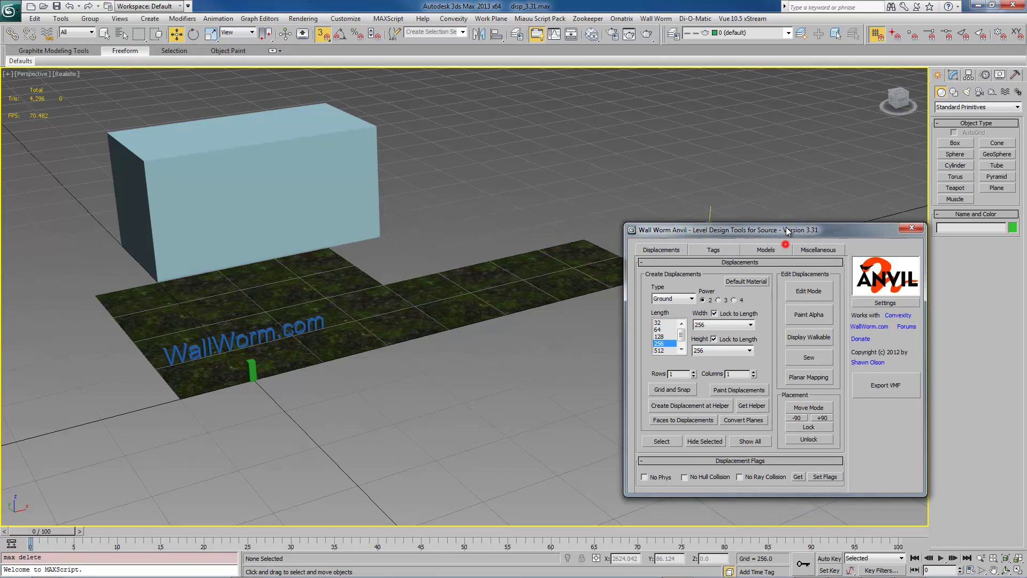
- Create a plane 512 long and 1024 wide, snapped to the grid behind the strip and beside the copied displacements
left_click_drag(785, 227, 782, 83)
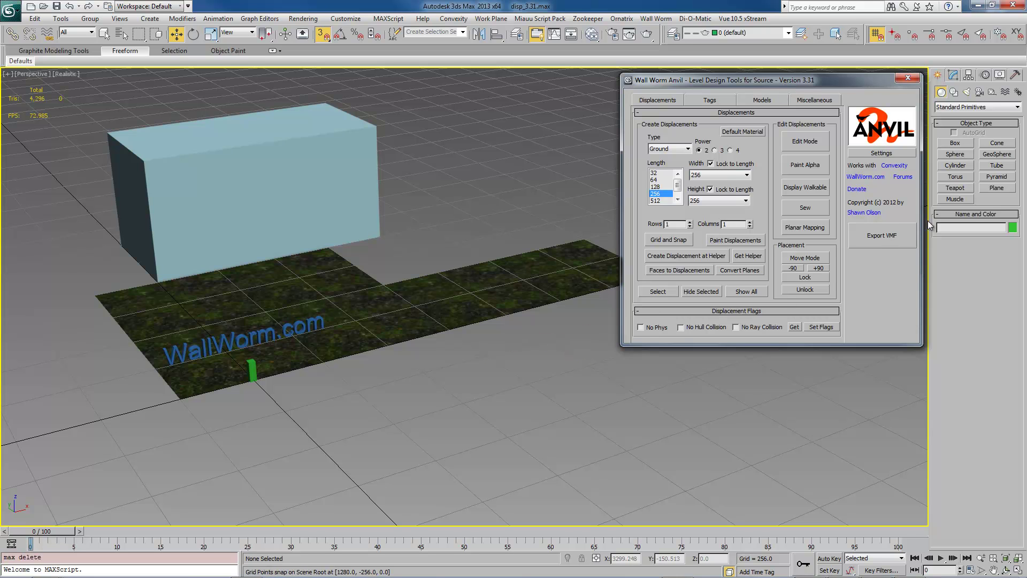
left_click(1002, 189)
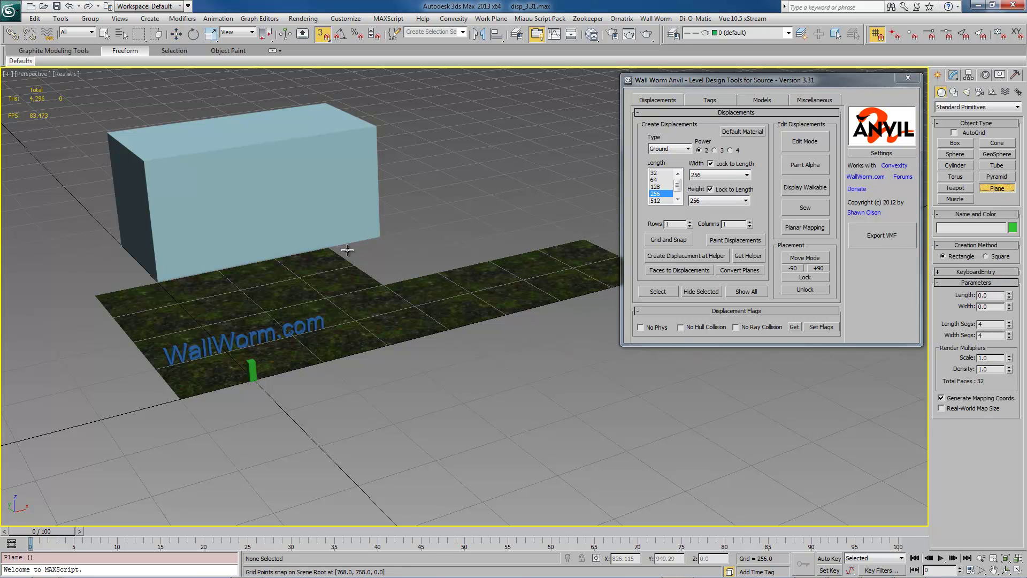
left_click_drag(329, 247, 582, 237)
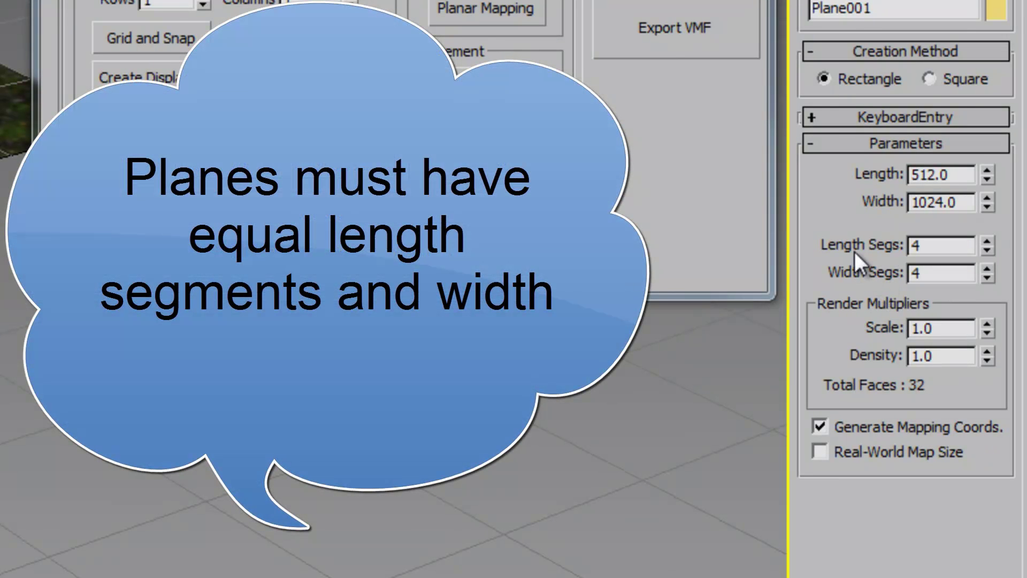
double_click(933, 245)
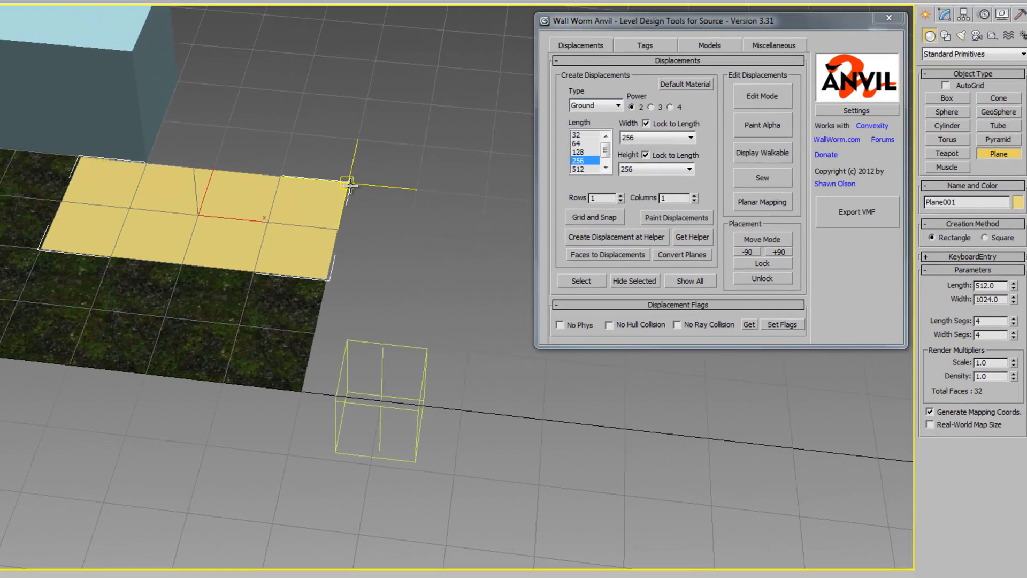
- Add a 1024 by 512 plane at the strip's far end and a 512 by 1280 plane behind the first plane
left_click_drag(348, 184, 468, 420)
middle_click_drag(444, 393, 280, 343)
scroll(281, 343, "down", 3)
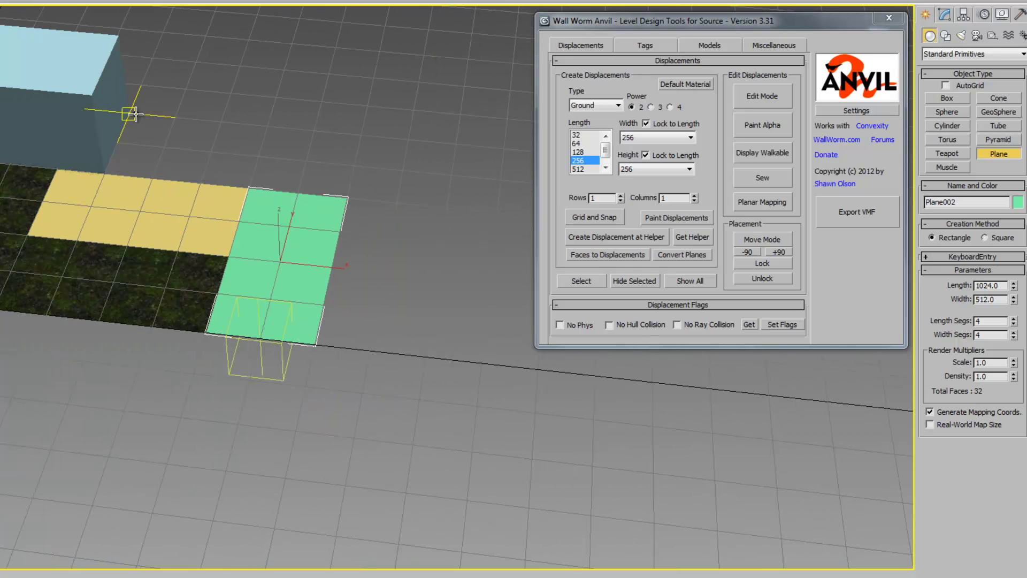
left_click_drag(136, 114, 346, 197)
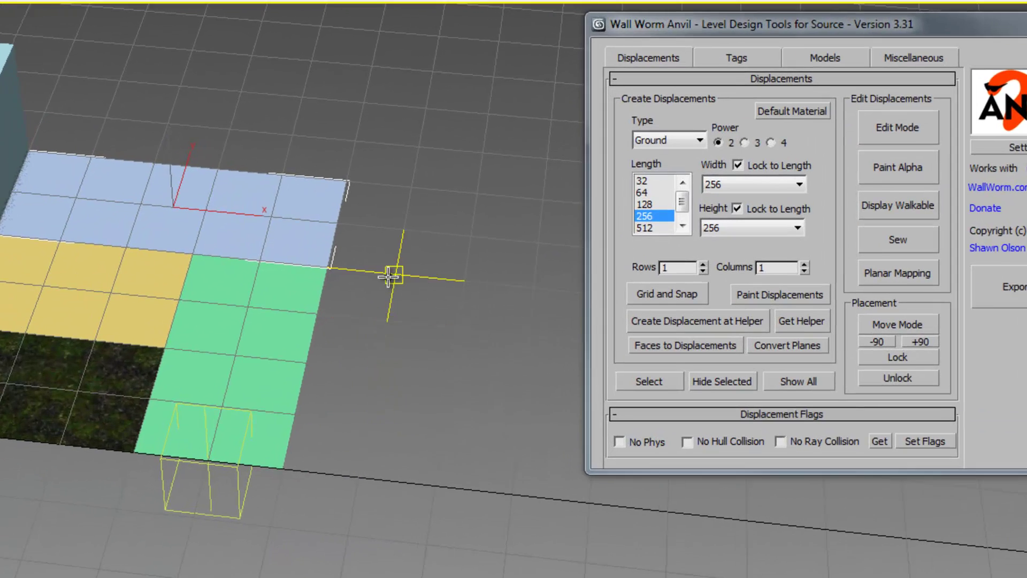
right_click(388, 275)
- Select the three new planes and turn them into displacements with Convert Planes
left_click_drag(415, 107, 160, 284)
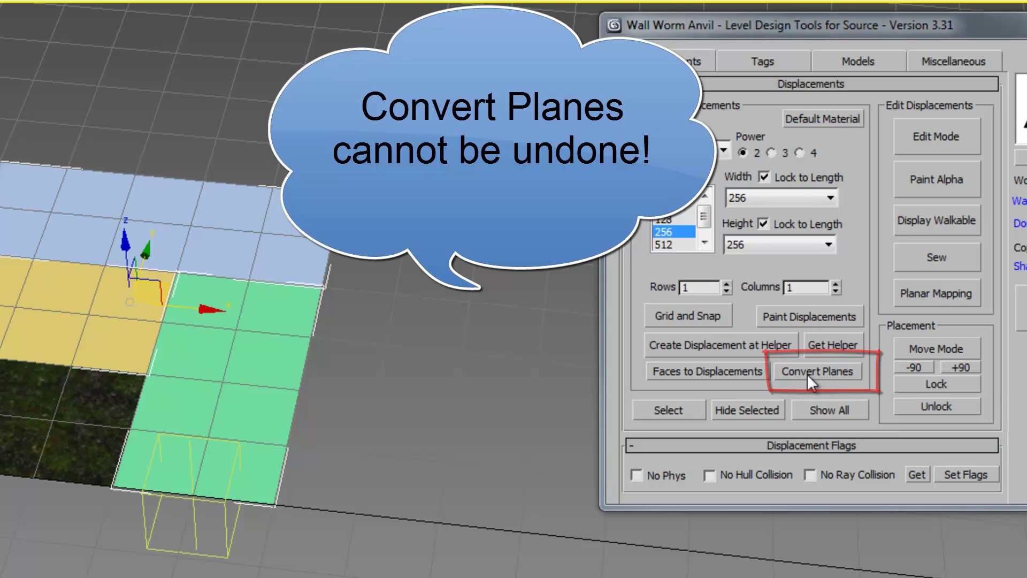
left_click(807, 374)
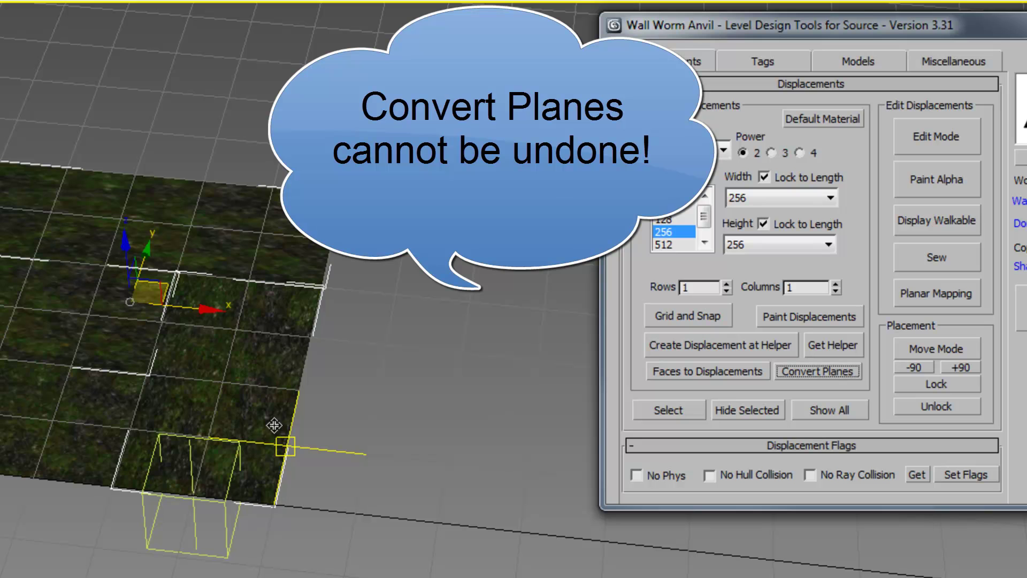
middle_click_drag(246, 408, 305, 400)
middle_click_drag(394, 418, 395, 464)
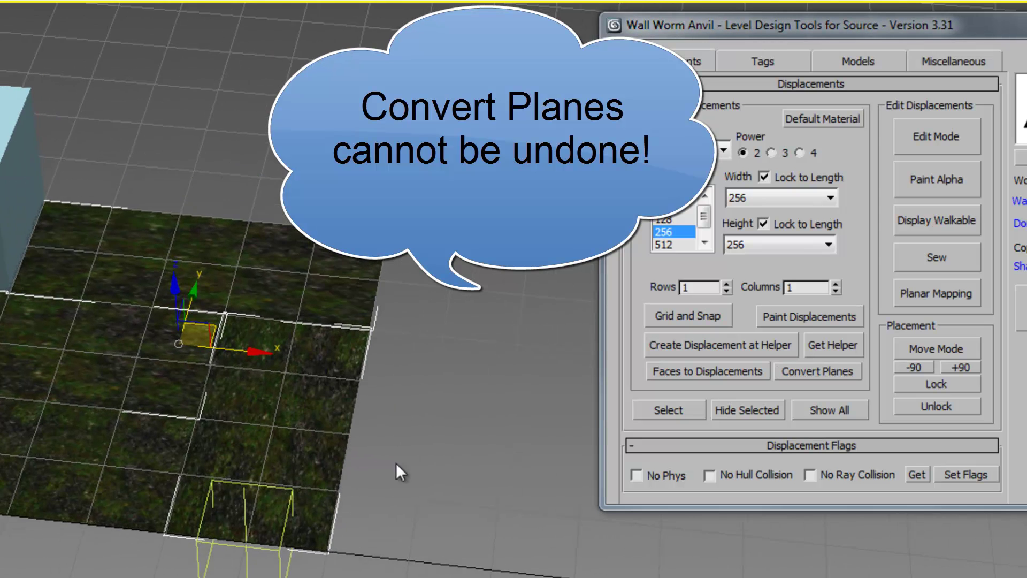
scroll(450, 467, "up", 4)
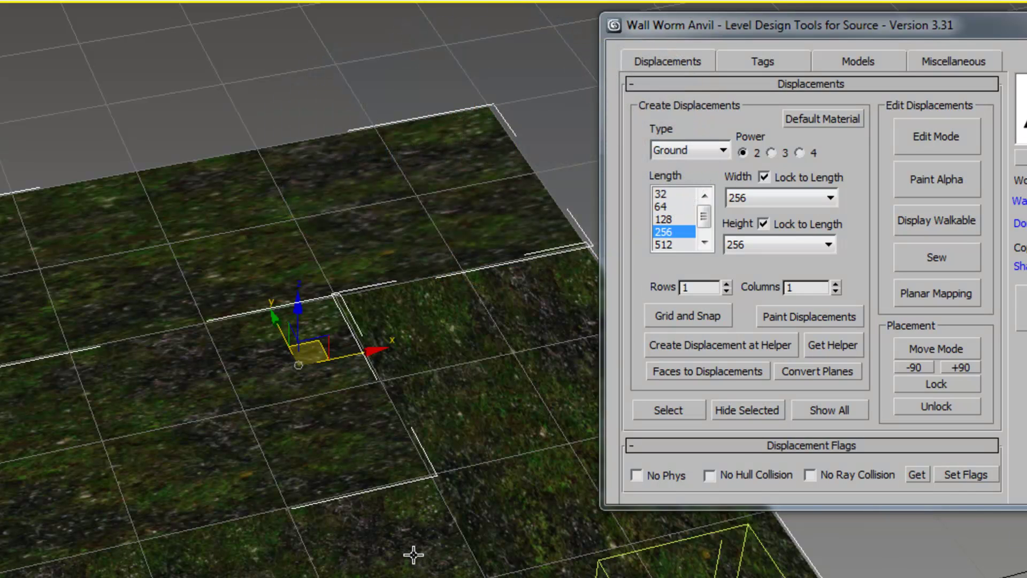
- Display edged faces in the viewport on the converted displacements and clear the selection
middle_click_drag(313, 512, 301, 523)
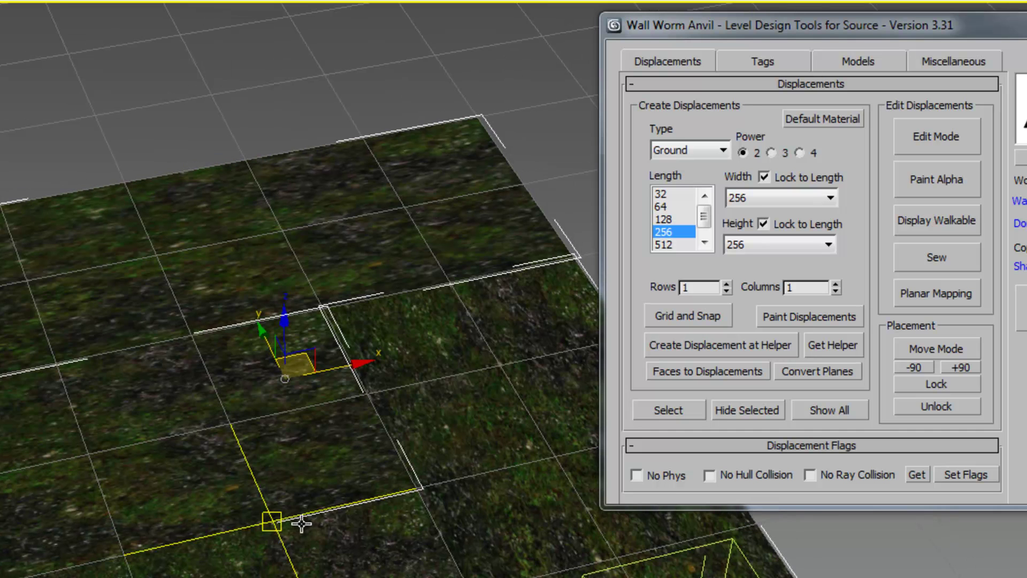
middle_click_drag(402, 514, 342, 515)
scroll(289, 506, "up", 2)
middle_click_drag(103, 492, 108, 489)
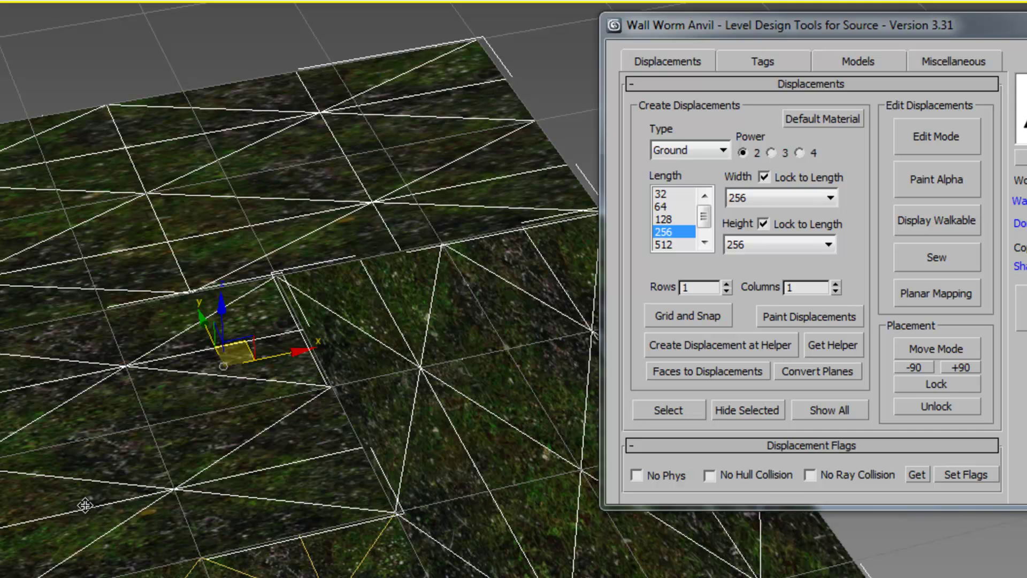
key("ctrl+d")
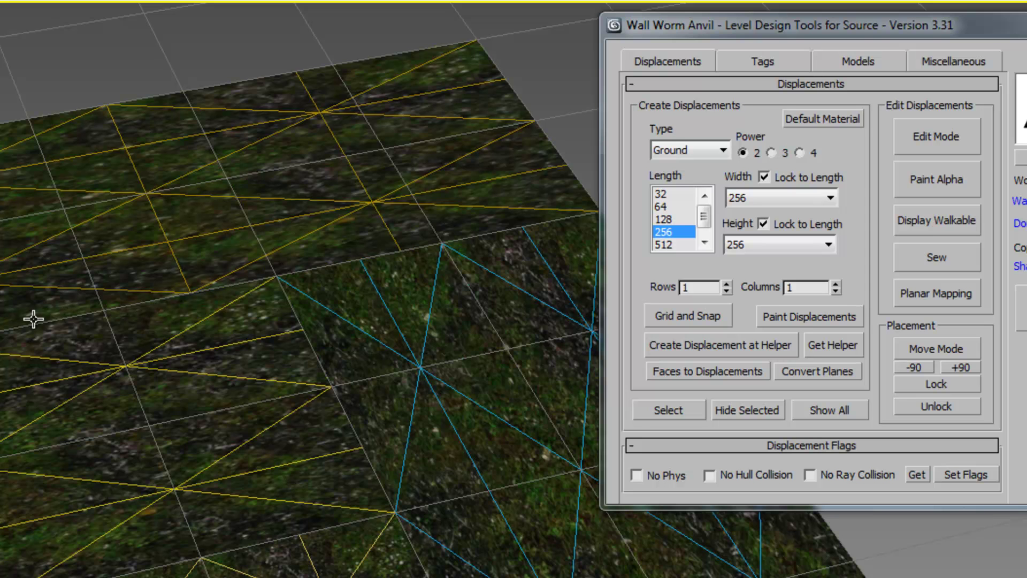
- Turn on snapping to vertices and create planes covering the box's long front face and its top face
middle_click_drag(331, 363, 109, 330)
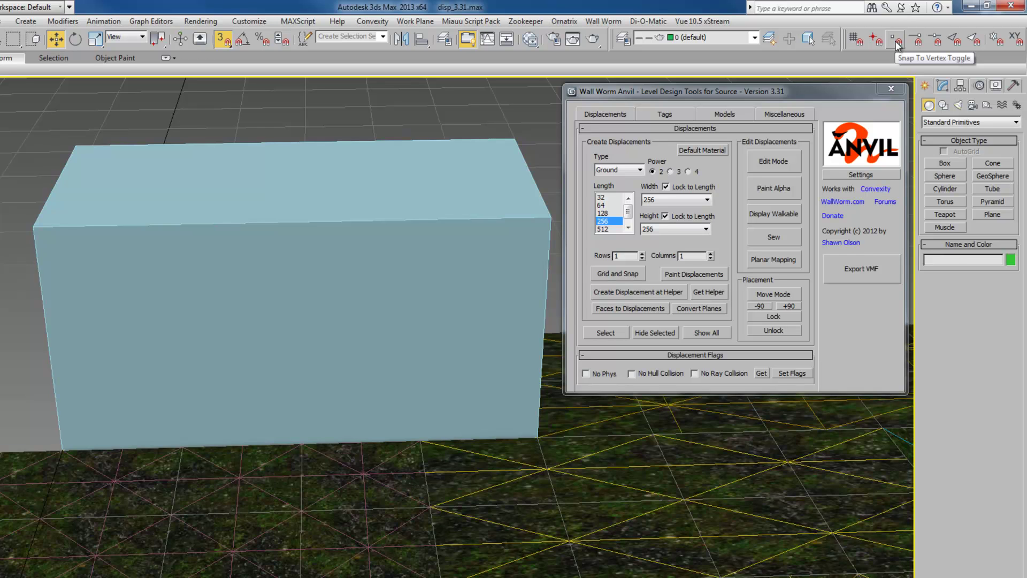
left_click(896, 42)
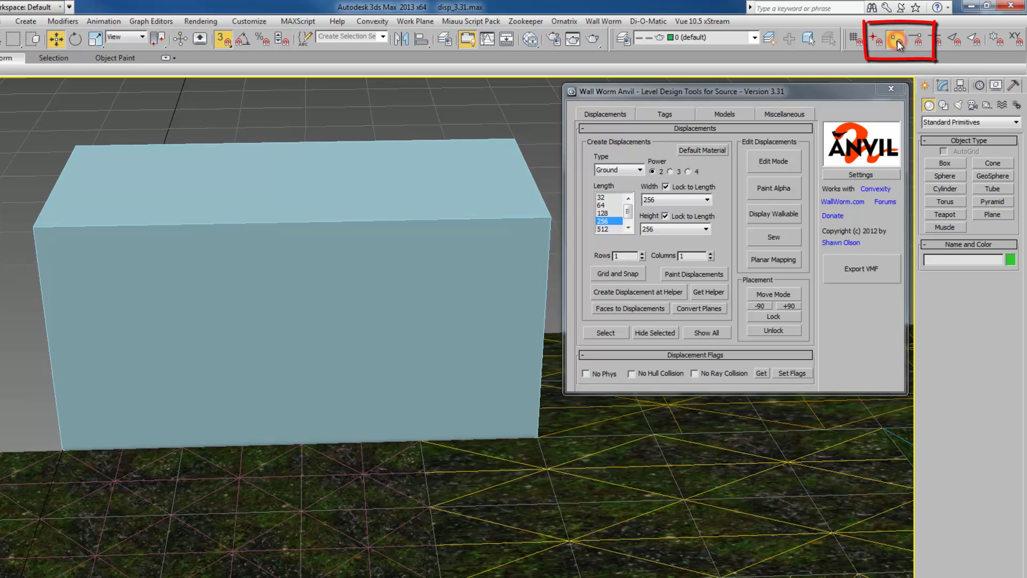
left_click(992, 213)
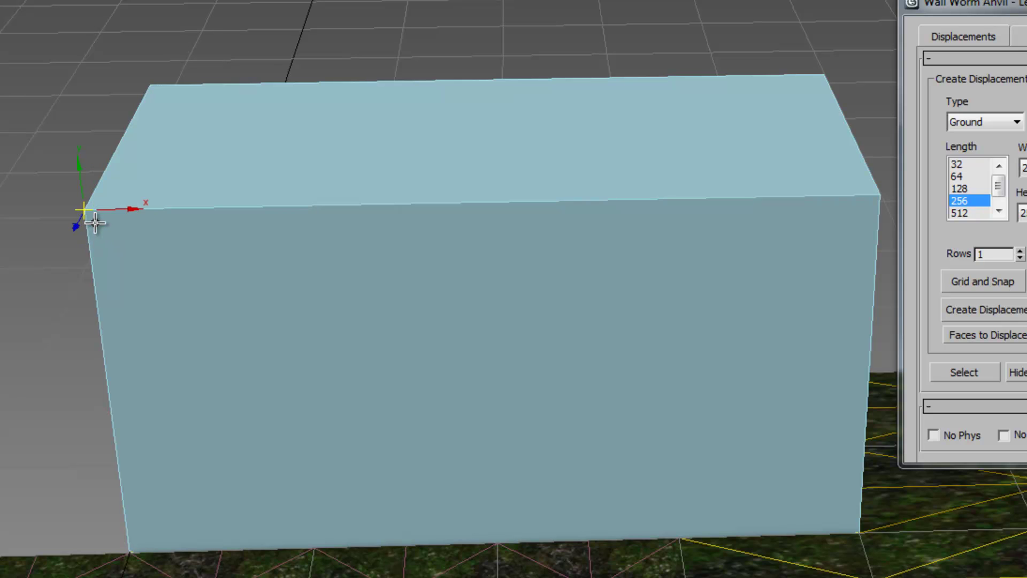
mouse_move(95, 223)
left_mouse_down()
mouse_move(594, 492)
mouse_move(851, 524)
left_mouse_up()
left_click_drag(150, 86, 877, 194)
middle_click_drag(576, 266, 355, 271, "alt")
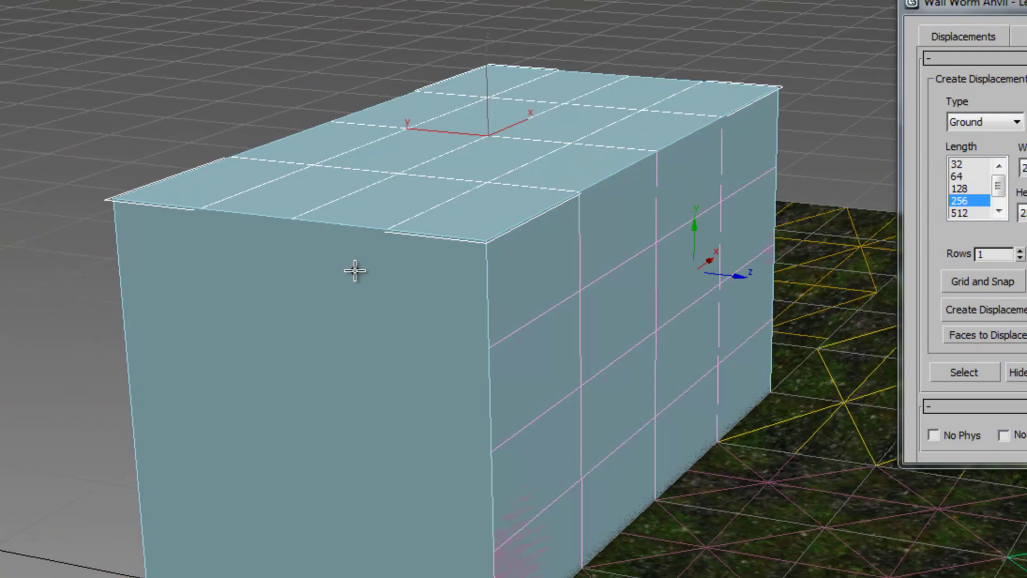
- Create a plane covering the box's left end face, snapped to its corner vertices
left_click(127, 222)
left_click(352, 472)
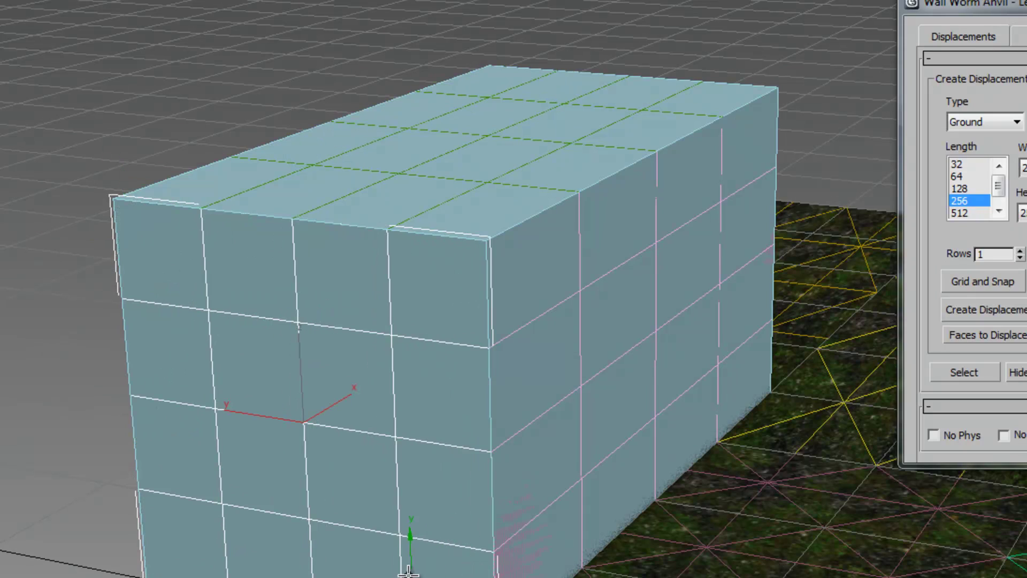
mouse_move(433, 555)
middle_mouse_down("alt")
mouse_move(500, 557)
mouse_move(544, 540)
mouse_move(166, 374)
middle_mouse_up("alt")
left_click(69, 207)
left_click_drag(115, 263, 467, 571)
middle_click_drag(468, 570, 251, 554, "alt")
right_click(101, 251)
- Select the planes on the box, turn them into displacements with Convert Planes, and clear the selection
left_click_drag(133, 178, 685, 326)
middle_click_drag(798, 402, 733, 412, "alt")
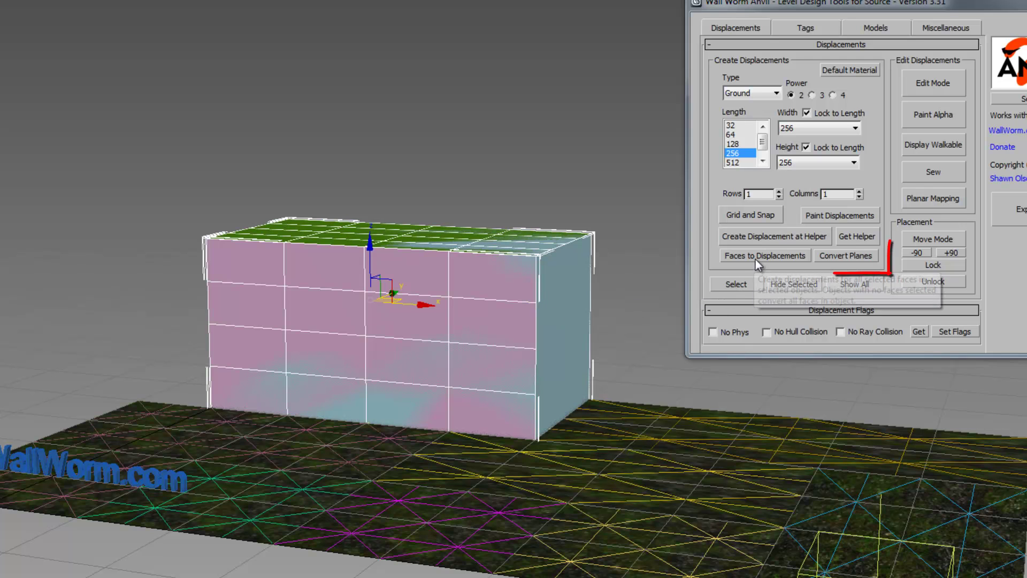
left_click(849, 257)
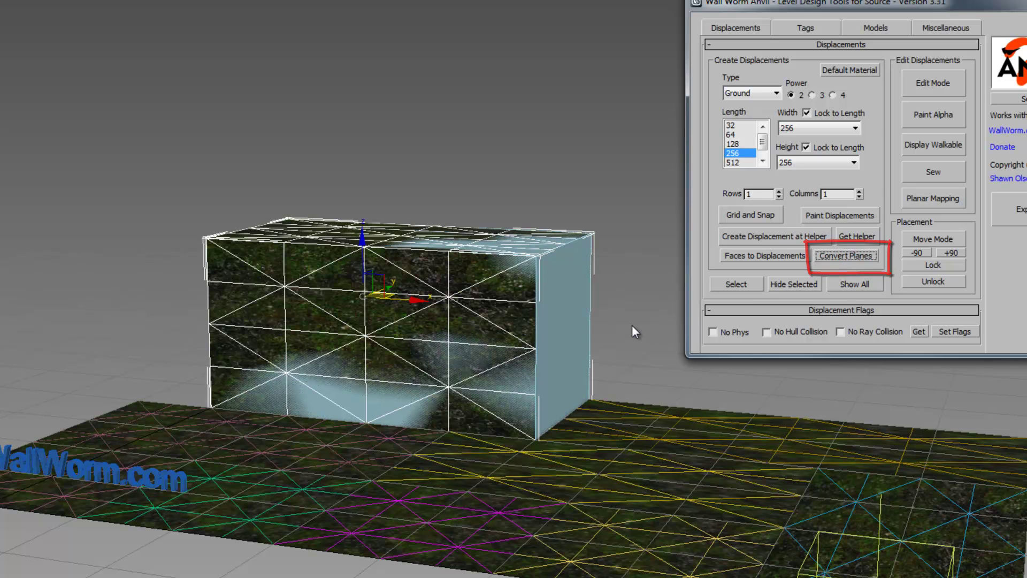
left_click(631, 325)
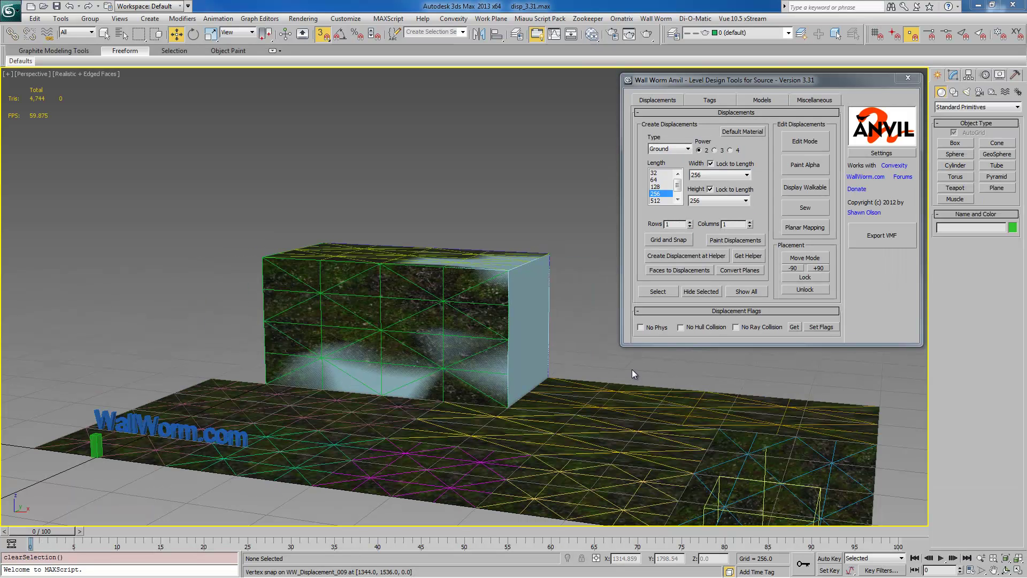
middle_click_drag(618, 364, 564, 298)
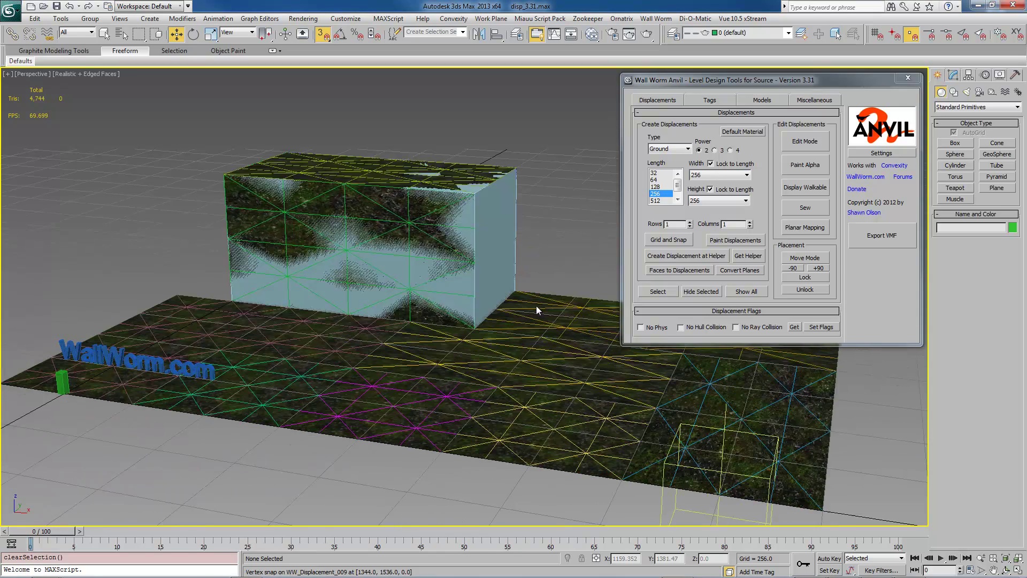
middle_click_drag(557, 236, 560, 250, "alt")
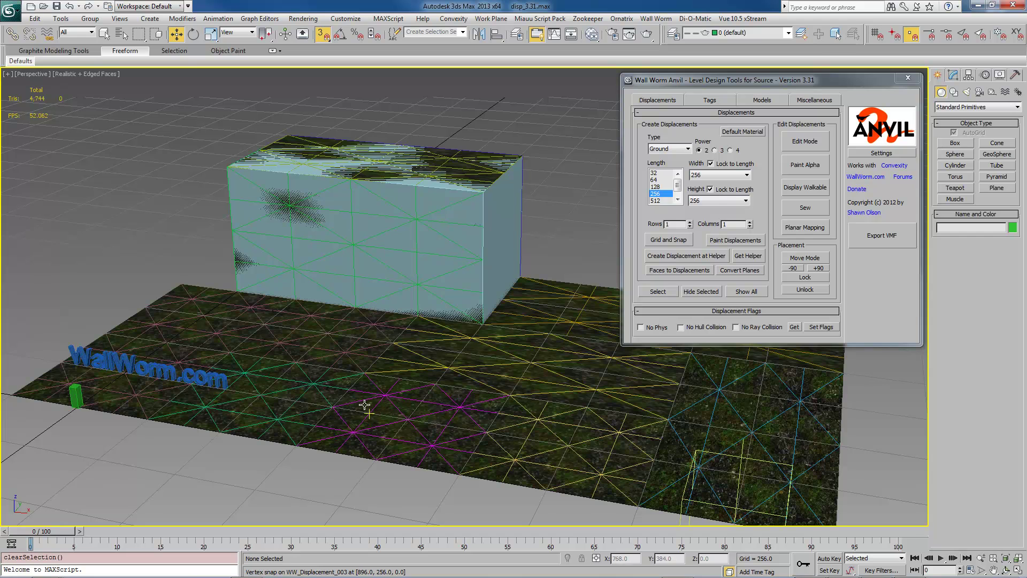
- Select the four adjoining ground displacements around the WallWorm.com text and put them into Edit Mode
left_click(342, 417)
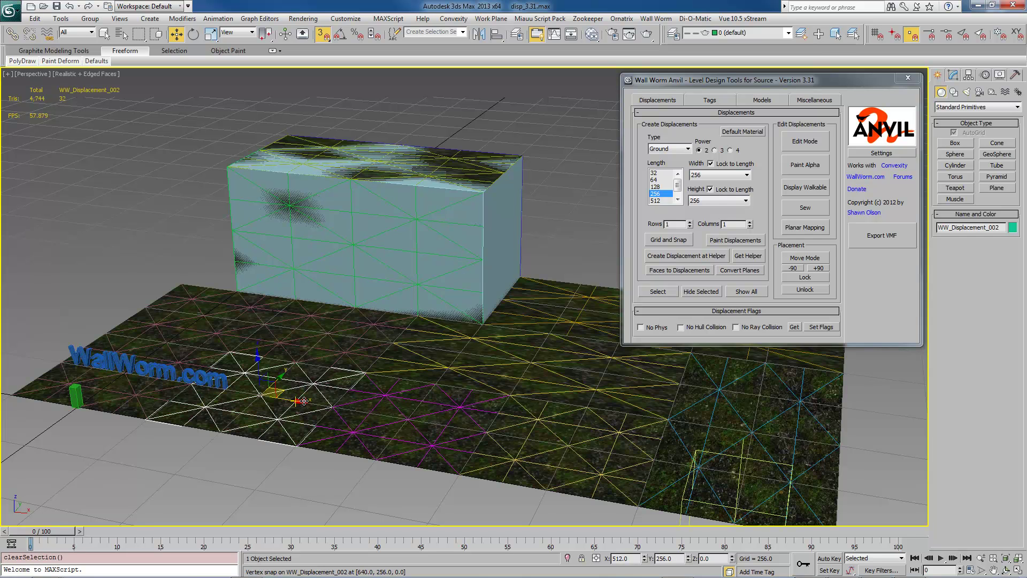
left_click(281, 345, "ctrl")
left_click(168, 360, "ctrl")
left_click(177, 359, "ctrl")
middle_click_drag(598, 486, 545, 479)
middle_click_drag(439, 330, 473, 325, "alt")
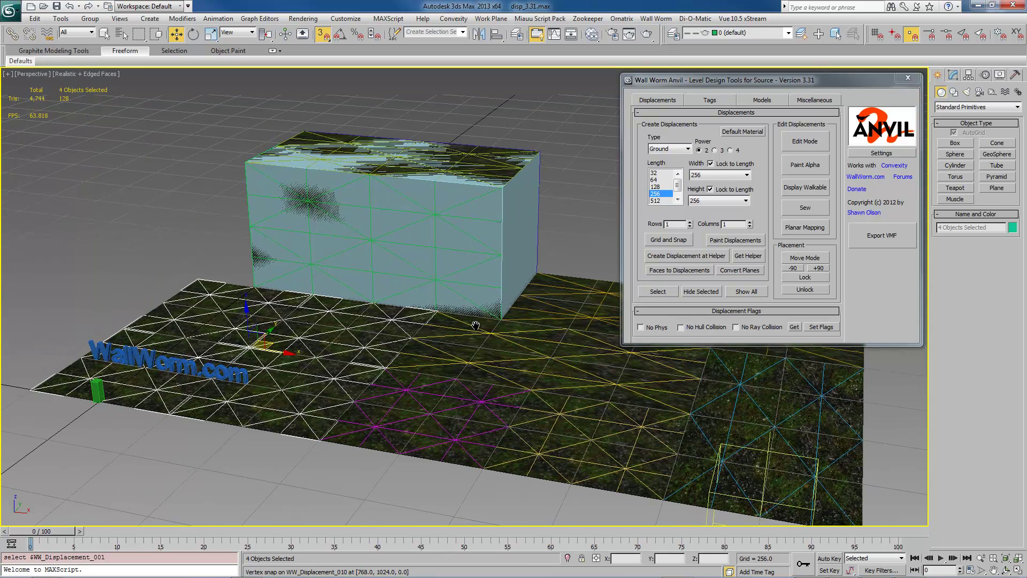
left_click(804, 141)
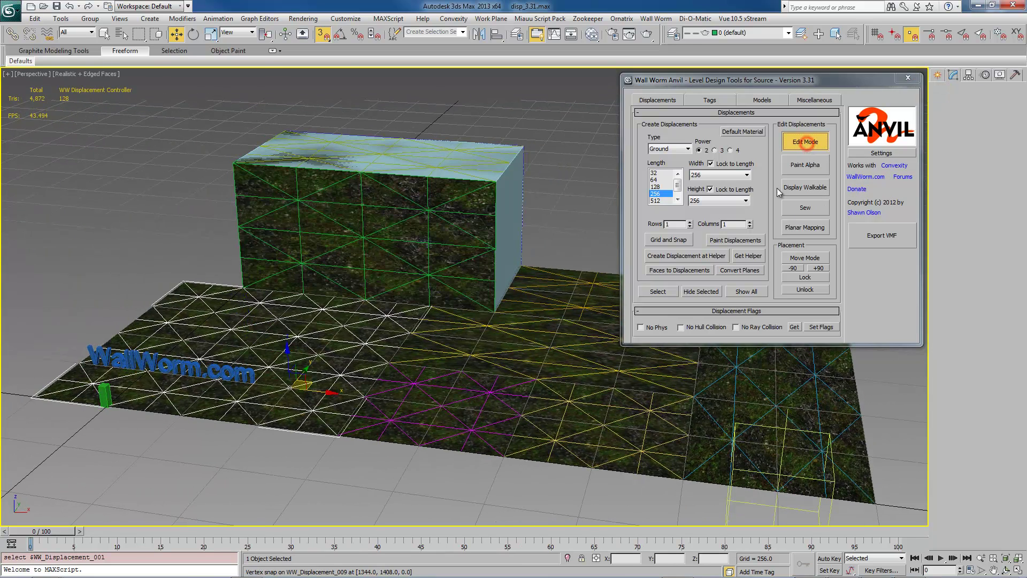
- Raise the outer end edge of the four joined displacements and leave Edit Mode
mouse_move(252, 385)
left_mouse_down()
mouse_move(228, 355)
mouse_move(316, 362)
mouse_move(168, 323)
mouse_move(86, 382)
left_mouse_up()
mouse_move(86, 383)
middle_mouse_down("alt")
mouse_move(87, 454)
mouse_move(146, 418)
middle_mouse_up("alt")
right_click(147, 419)
left_click(812, 142)
- Select the corner displacement beneath the WallWorm.com text and examine its deformed outer edge
left_click(100, 284)
middle_click_drag(187, 363, 304, 286)
left_click(188, 339)
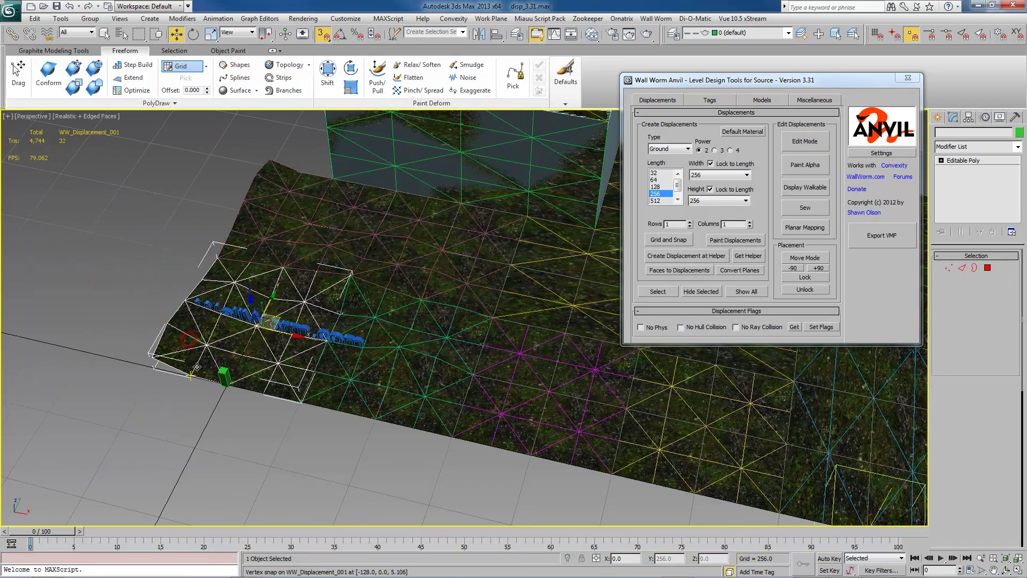
middle_click_drag(160, 396, 175, 384, "alt")
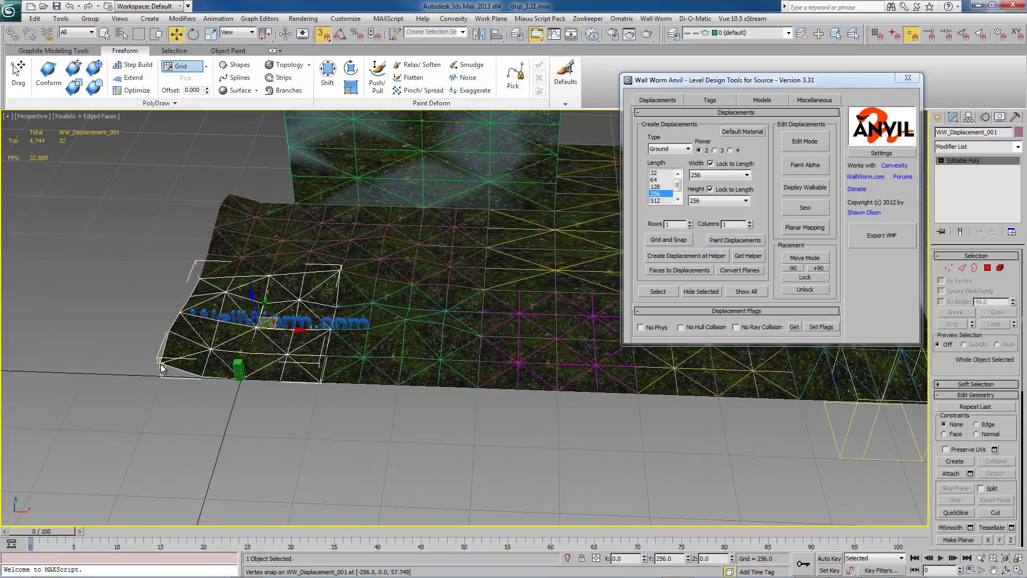
middle_click_drag(162, 369, 153, 385, "alt")
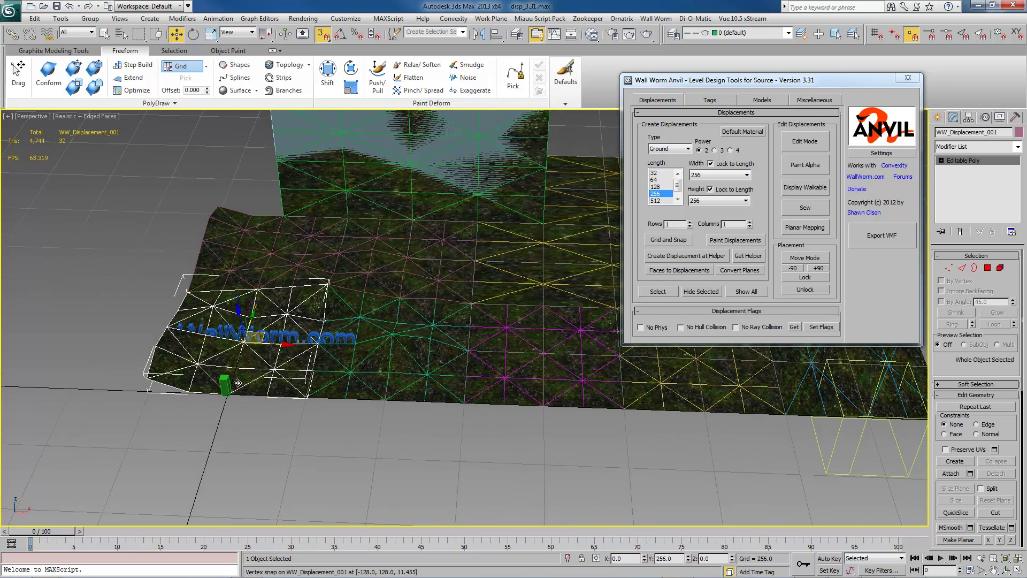
- Turn on Move Mode and move the corner displacement beneath the WallWorm.com text against the magenta displacement's outer edge
middle_click_drag(372, 410, 406, 455, "alt")
middle_click_drag(460, 413, 457, 377, "alt")
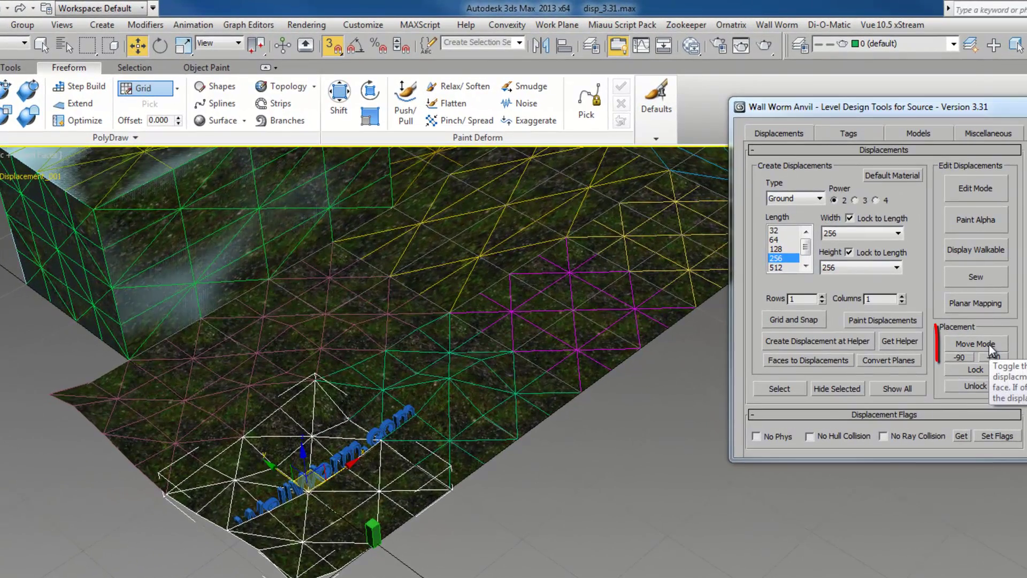
left_click(989, 346)
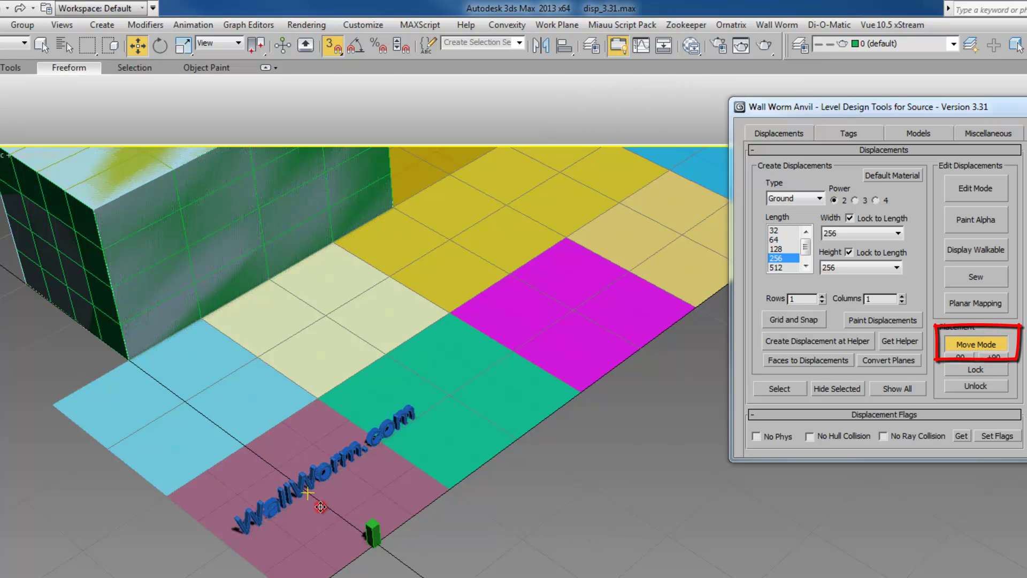
left_click(319, 506)
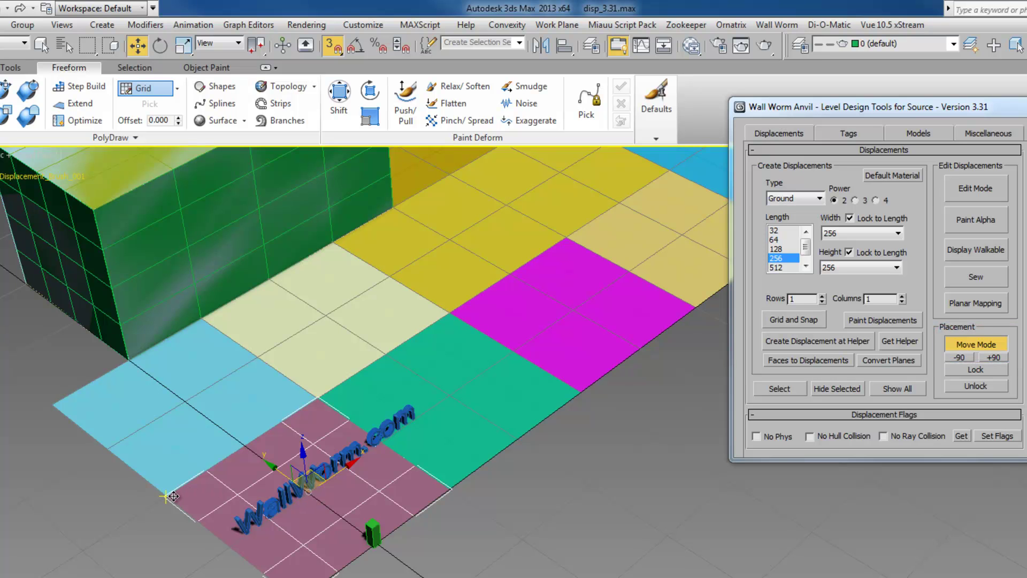
middle_click_drag(174, 496, 70, 530)
left_click_drag(69, 541, 484, 436)
- Move the light blue displacement against the tan displacement's outer edge, beside the relocated mauve one, and leave Move Mode
left_click(70, 488)
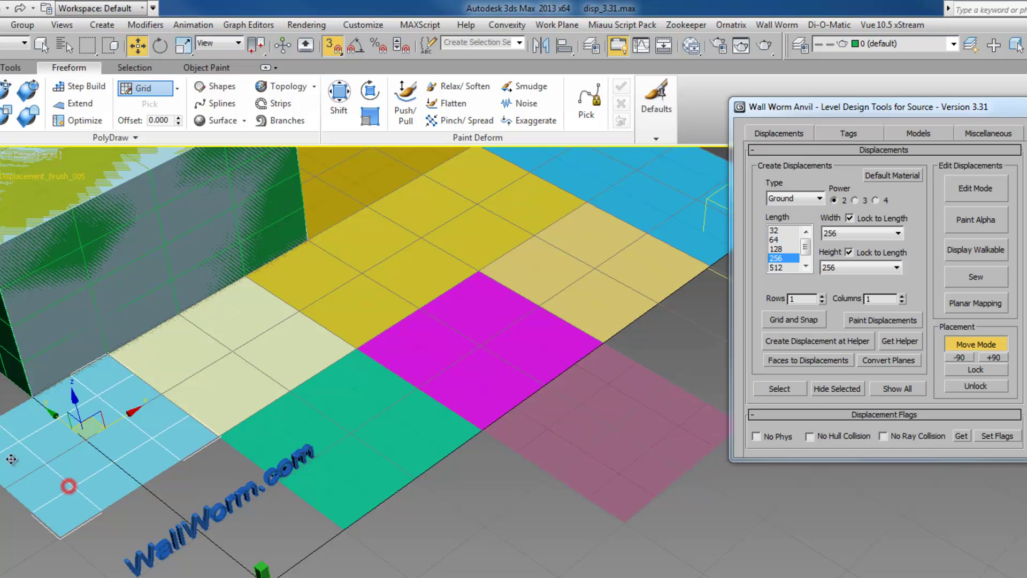
left_click_drag(69, 487, 610, 343)
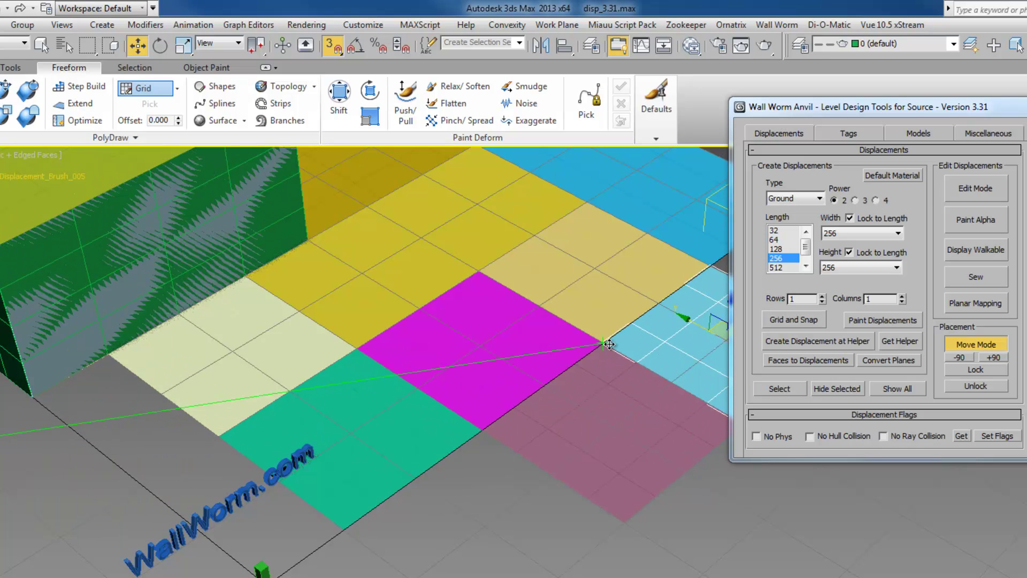
middle_click_drag(620, 402, 518, 458)
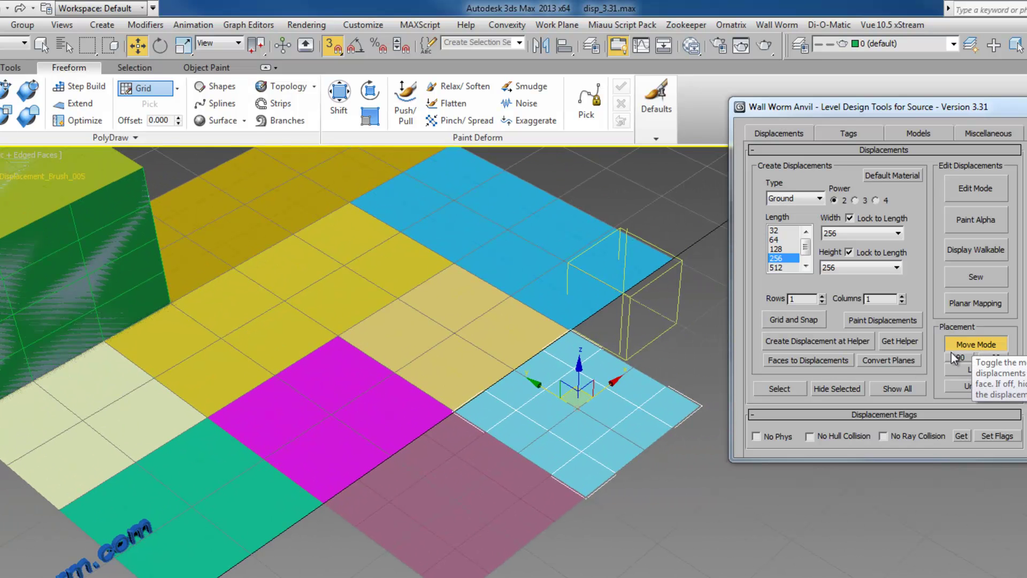
middle_click_drag(515, 524, 498, 520)
left_click(971, 342)
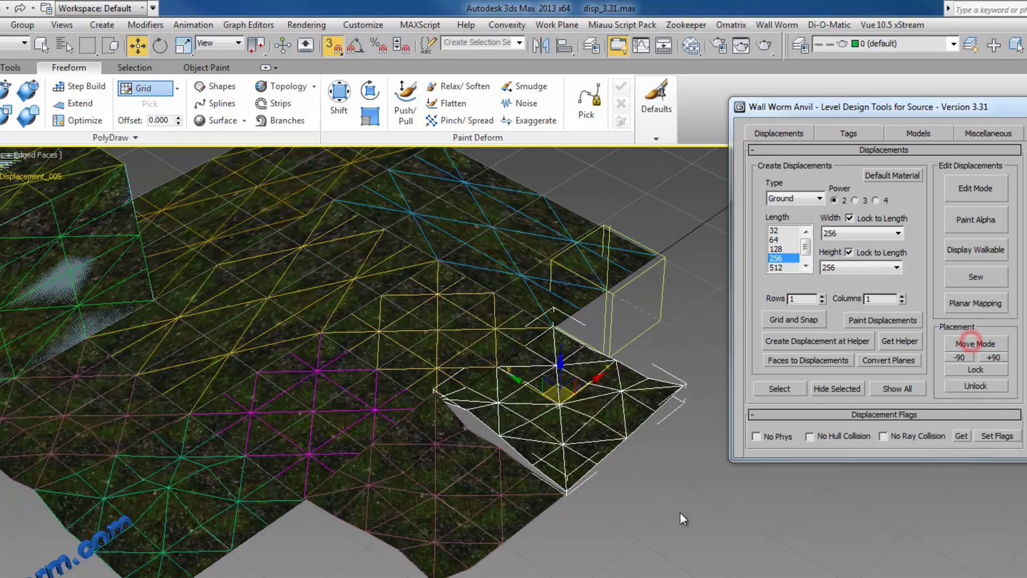
- Select the four adjoining displacements around the open seams, sew them together, and clear the selection
middle_click_drag(676, 523, 593, 465, "alt")
left_click(450, 421, "ctrl")
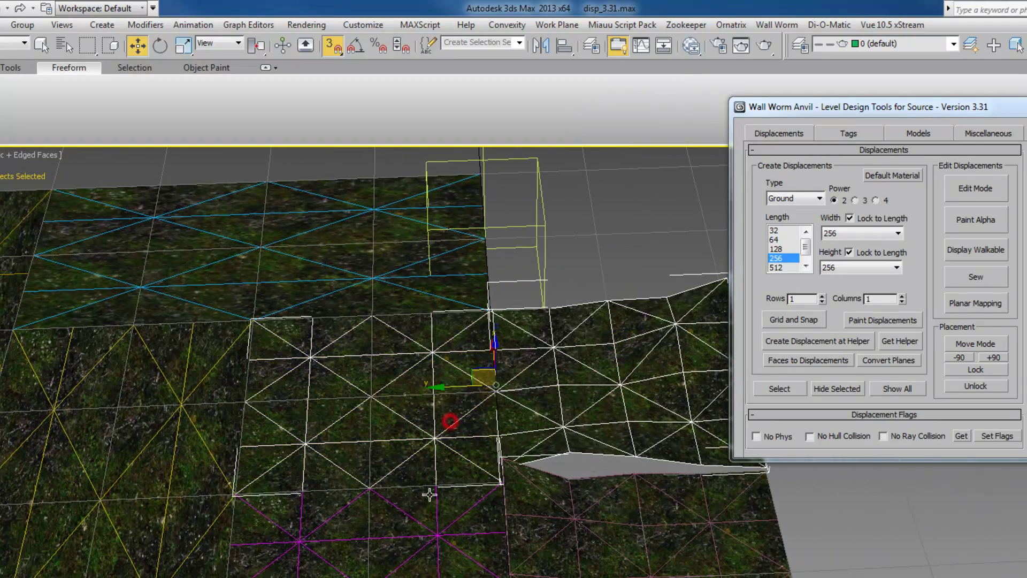
left_click(426, 551, "ctrl")
left_click(609, 549, "ctrl")
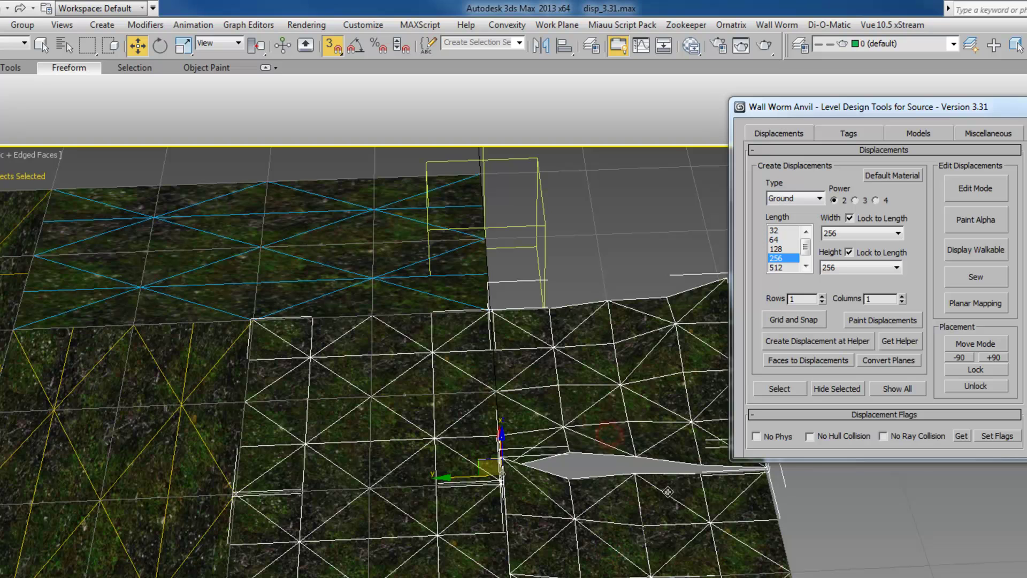
middle_click_drag(619, 501, 711, 465, "alt")
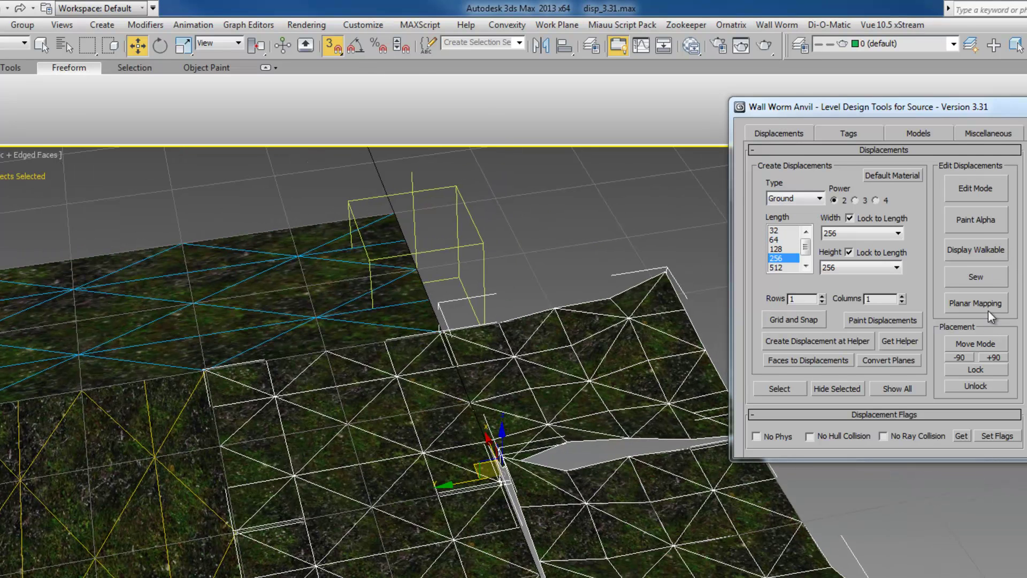
left_click(986, 277)
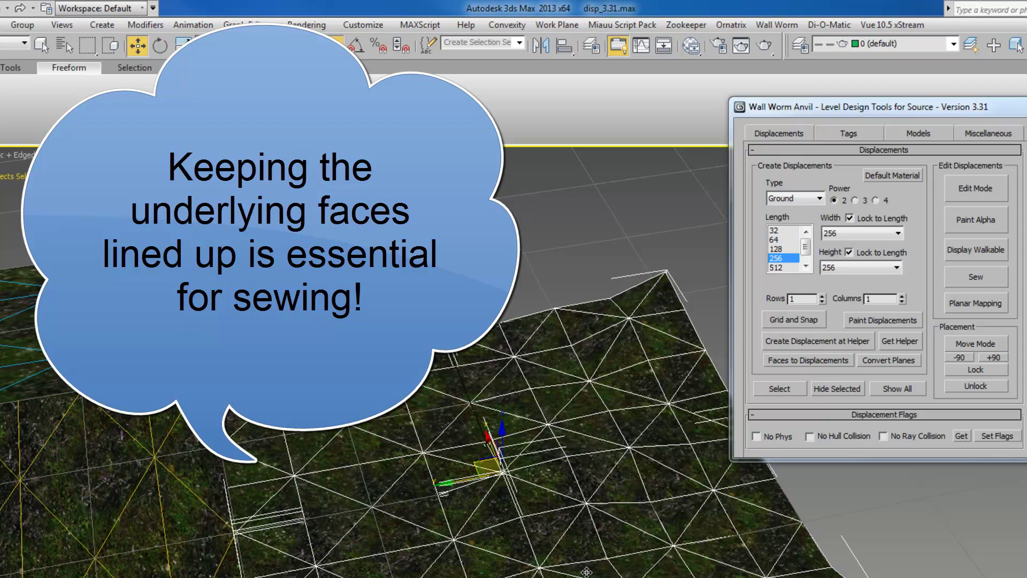
middle_click_drag(608, 574, 537, 574, "alt")
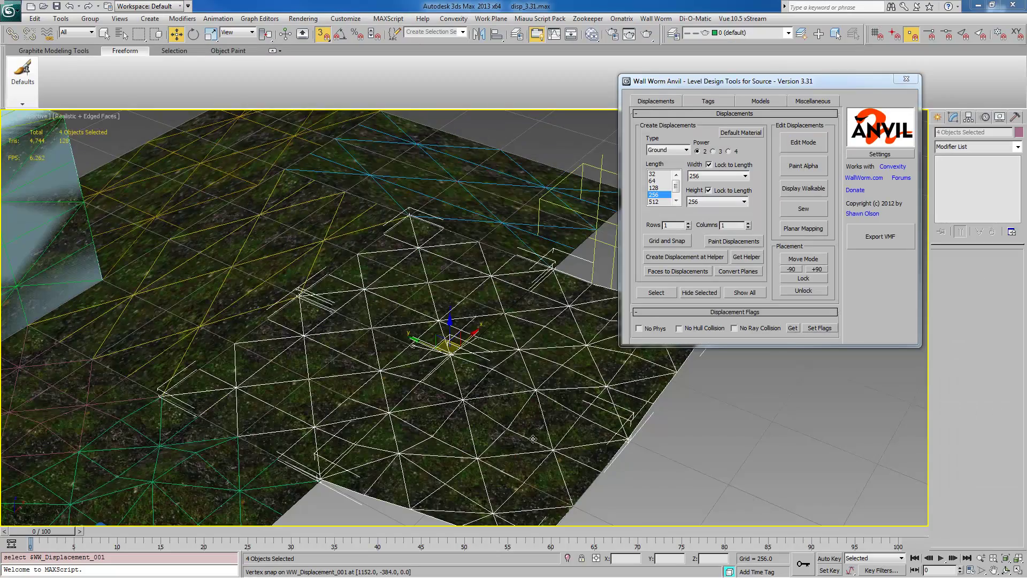
scroll(592, 488, "down", 5)
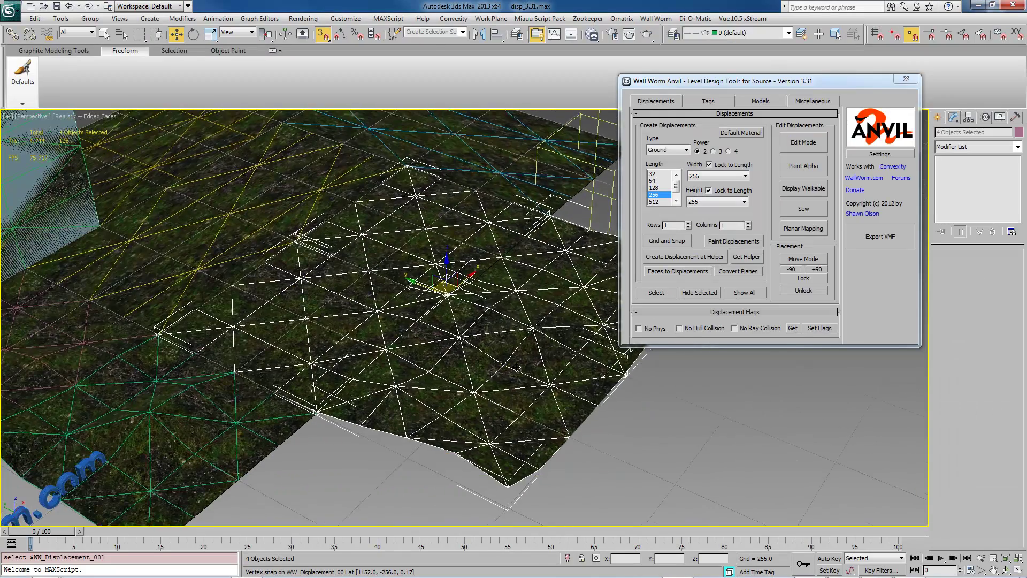
mouse_move(516, 367)
middle_mouse_down("alt")
mouse_move(546, 408)
mouse_move(508, 381)
middle_mouse_up("alt")
left_click(547, 406)
- Create three boxes along the ground's outer edge, making the one nearest the WallWorm.com text 768 by 512 by 256
left_click(937, 117)
left_click(955, 186)
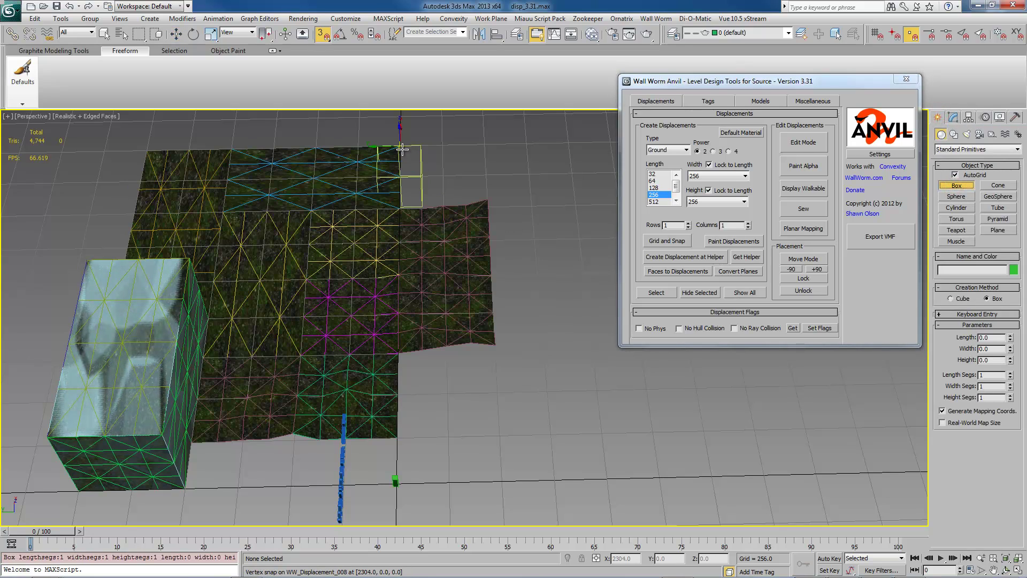
middle_click_drag(431, 276, 388, 290, "alt")
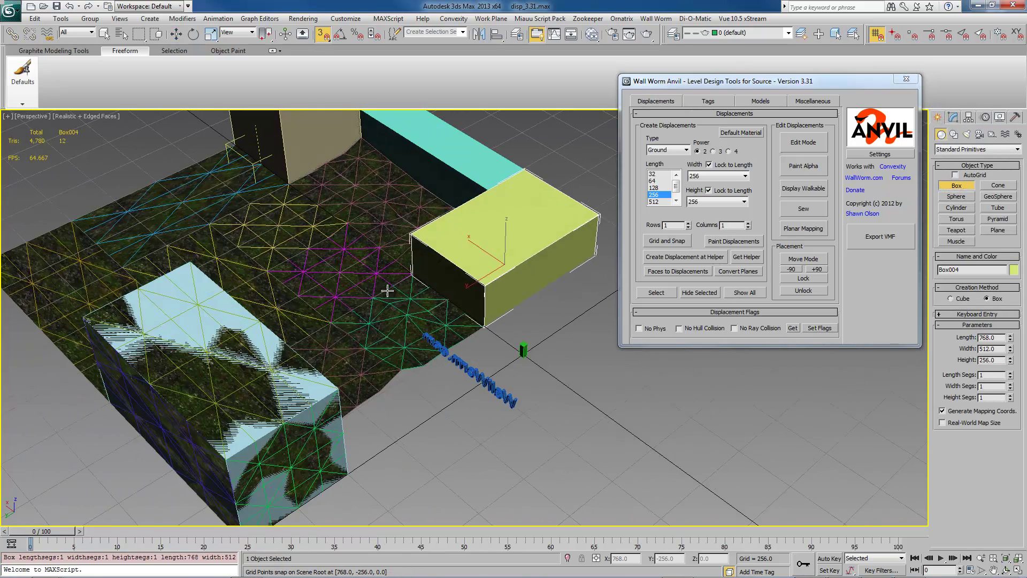
middle_click_drag(541, 294, 545, 461)
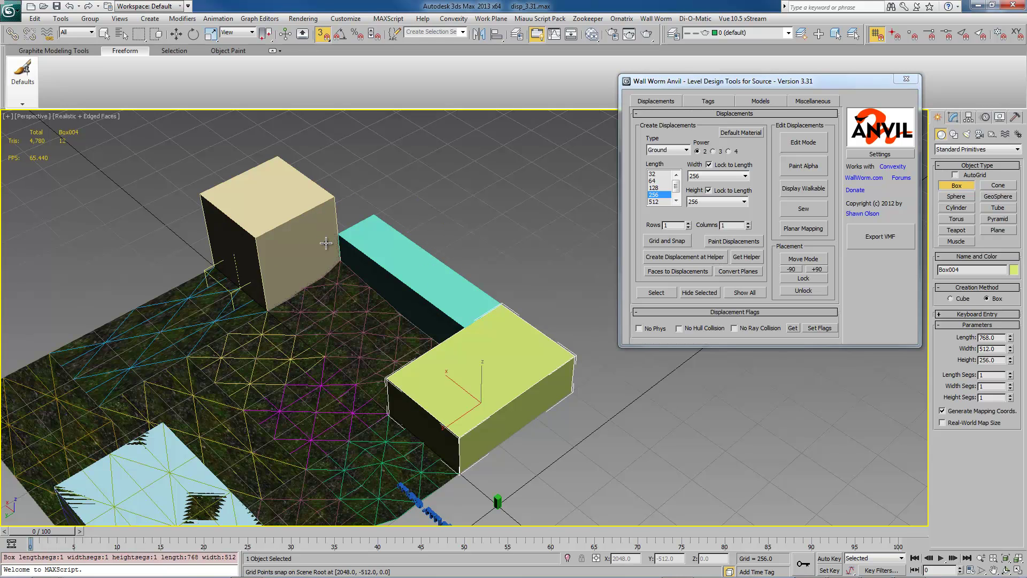
right_click(476, 208)
- Select all three new boxes and apply a Poly Select modifier to them
left_click(261, 220, "ctrl")
left_click(369, 257, "ctrl")
middle_click_drag(369, 321, 428, 335, "alt")
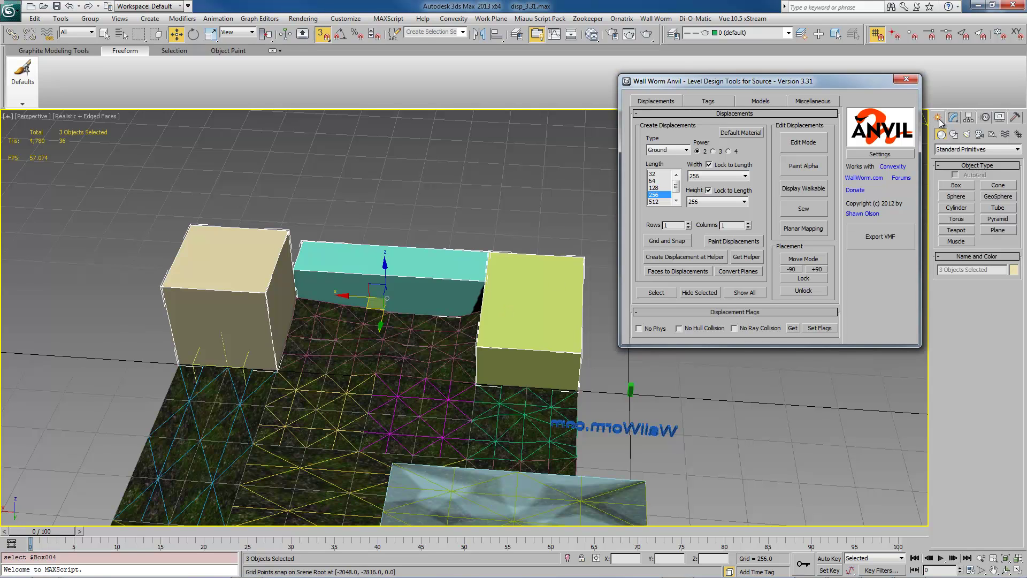
left_click(954, 118)
left_click(1016, 148)
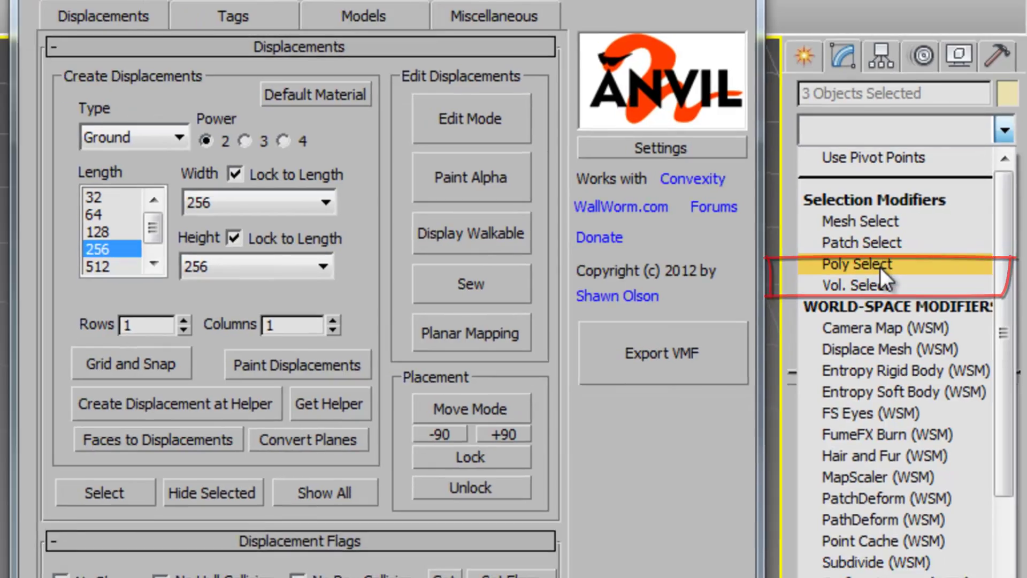
left_click(875, 276)
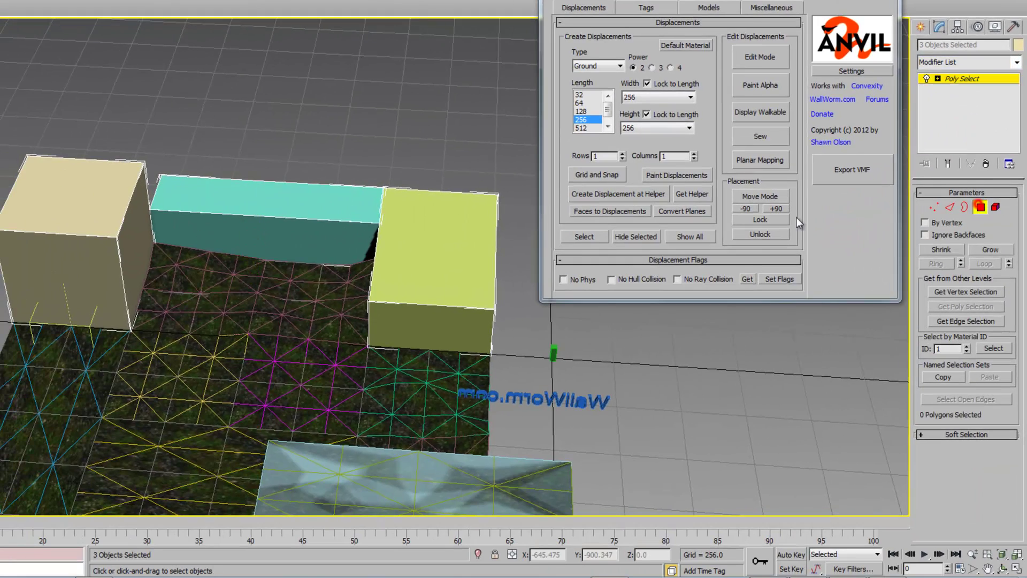
- Select the top and ground-facing side polygons of the three boxes together
left_click(80, 276)
left_click(86, 211, "ctrl")
left_click(133, 248, "ctrl")
left_click(180, 229, "ctrl")
left_click(195, 202, "ctrl")
left_click(403, 209, "ctrl")
left_click(422, 326, "ctrl")
middle_click_drag(422, 326, 444, 309, "alt")
left_click(383, 220, "ctrl")
middle_click_drag(383, 221, 269, 216, "alt")
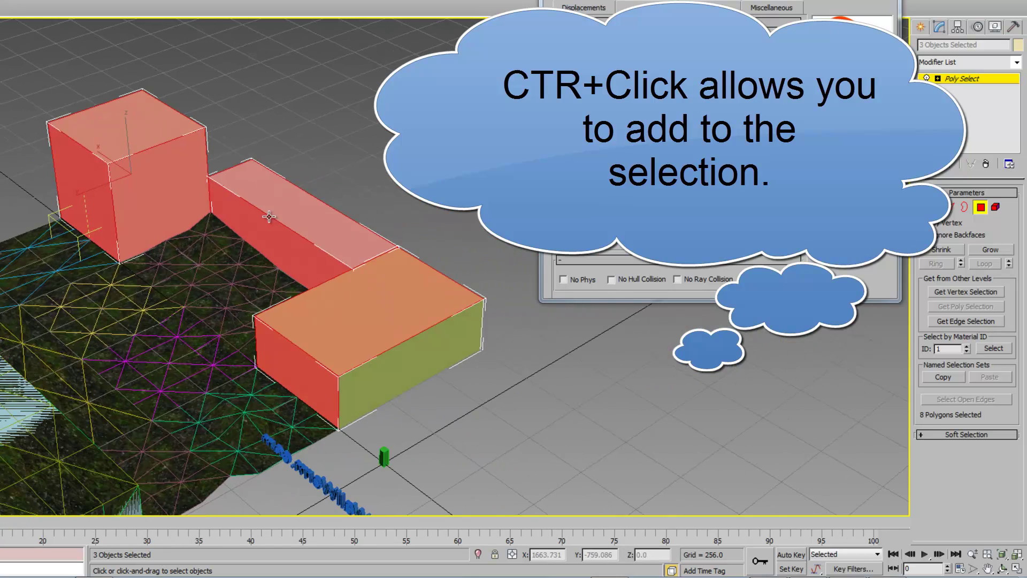
- Add the yellow-green box's remaining side face to the selection, run Faces to Displacements, and clear the selection
left_click(393, 381, "ctrl")
middle_click_drag(274, 288, 326, 294, "alt")
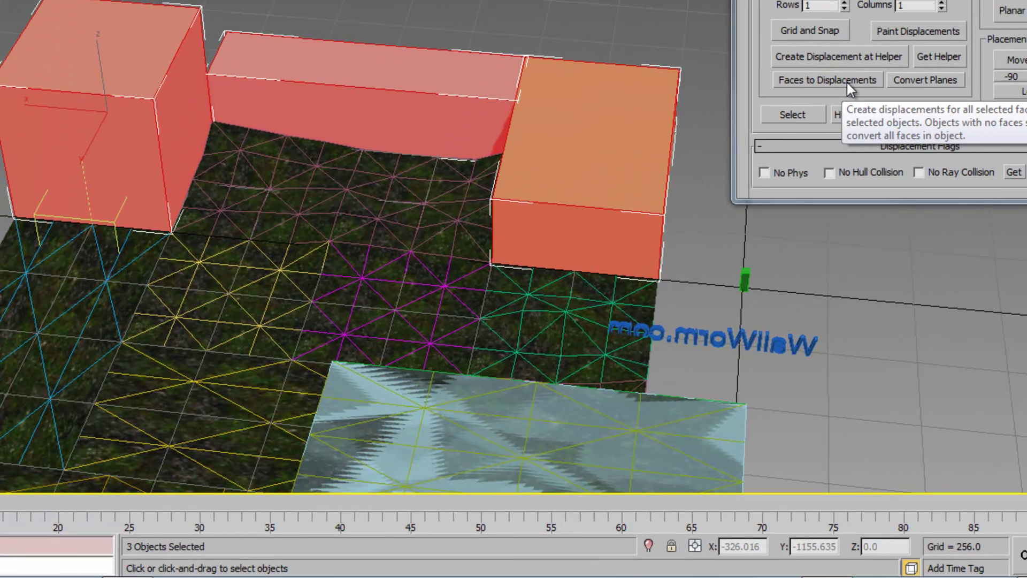
left_click(846, 81)
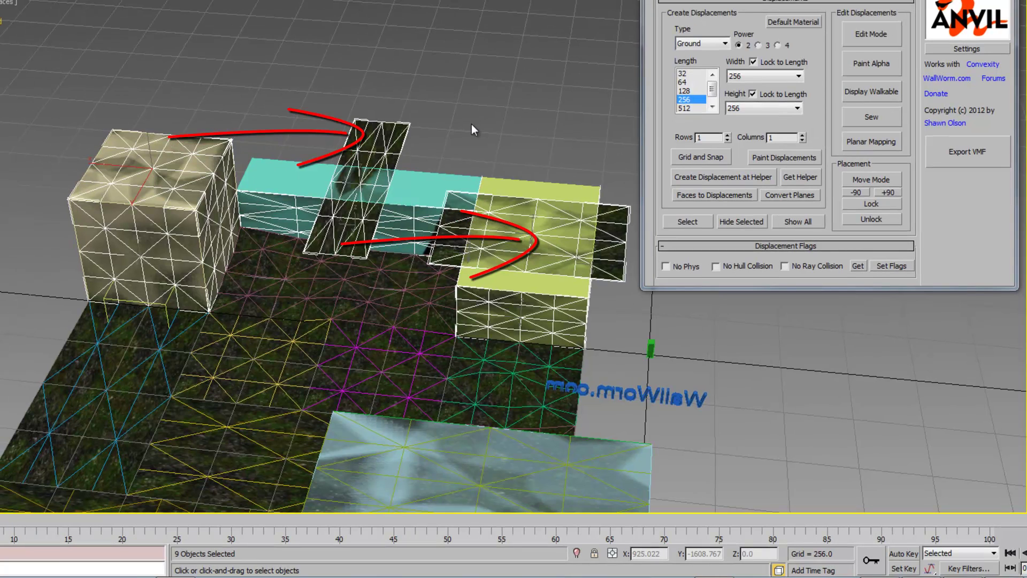
left_click(436, 133)
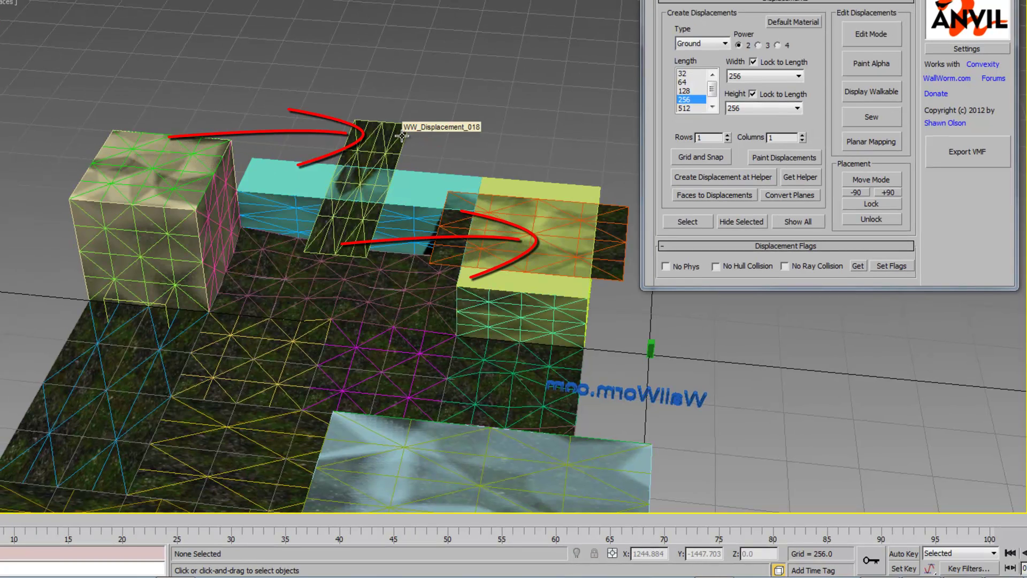
- Rotate the two misaligned displacements on top of the teal and yellow-green boxes by 90 degrees and deselect them
left_click(401, 135)
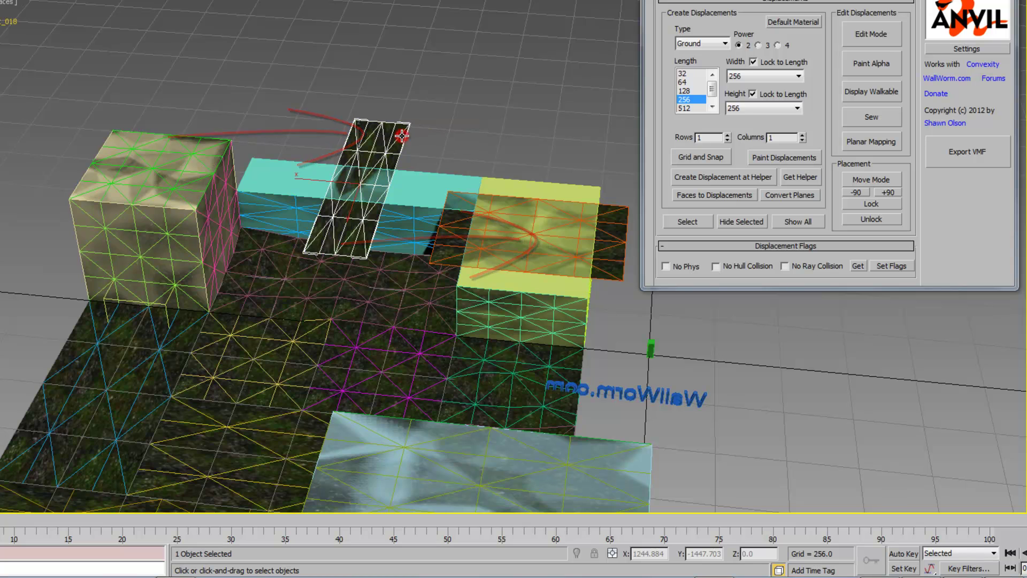
left_click(618, 244, "ctrl")
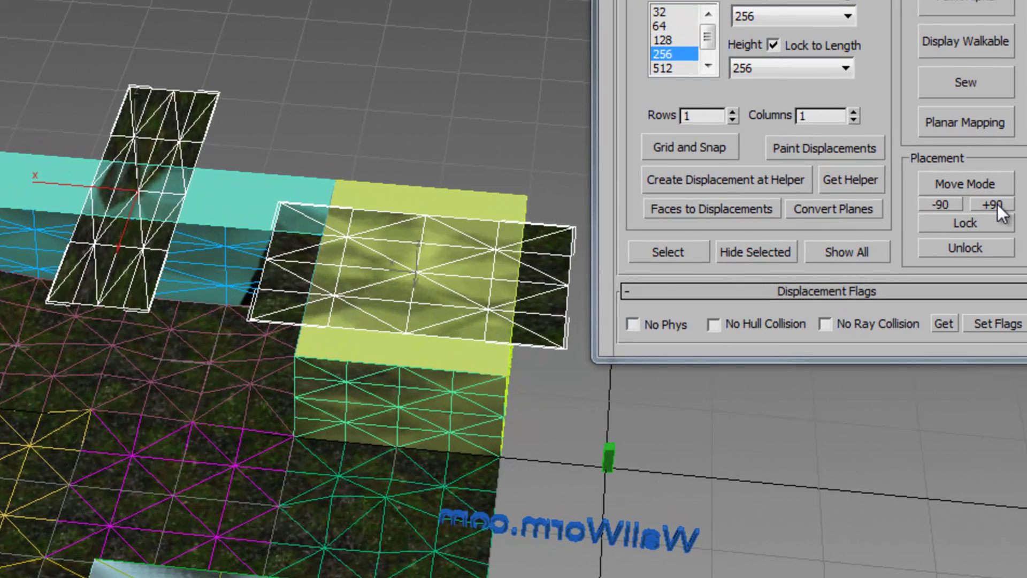
left_click(993, 203)
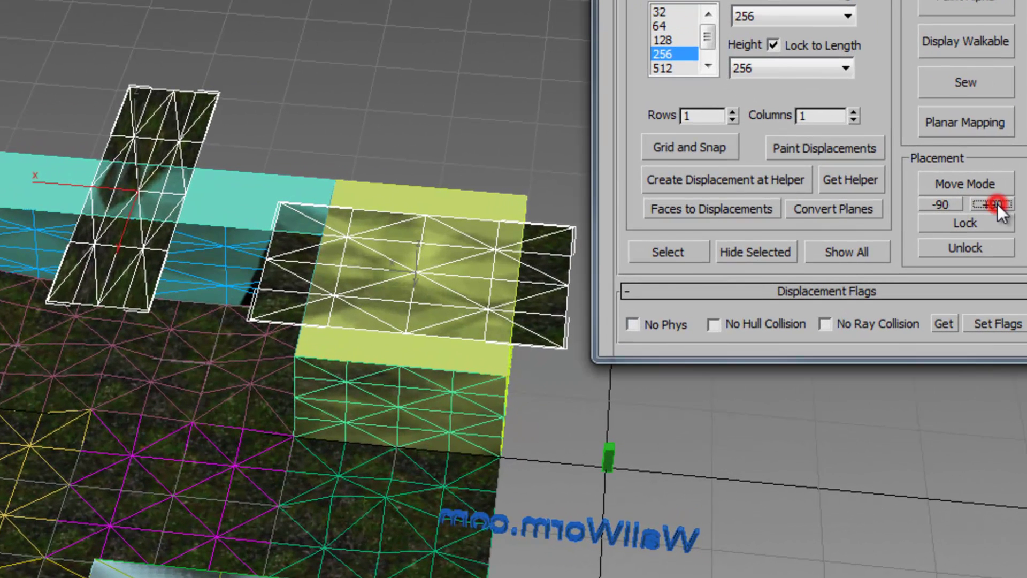
left_click(942, 202)
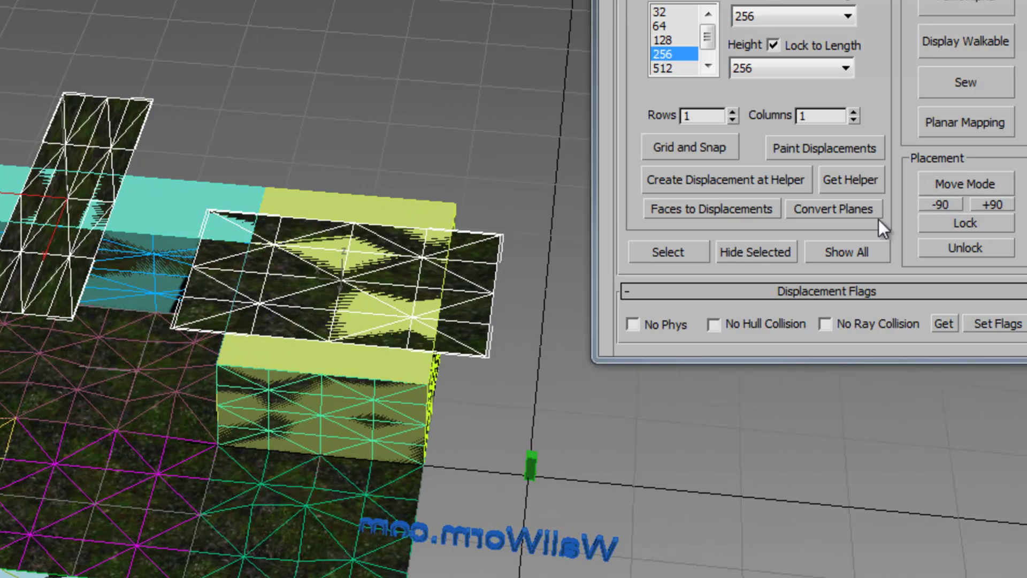
left_click(692, 447)
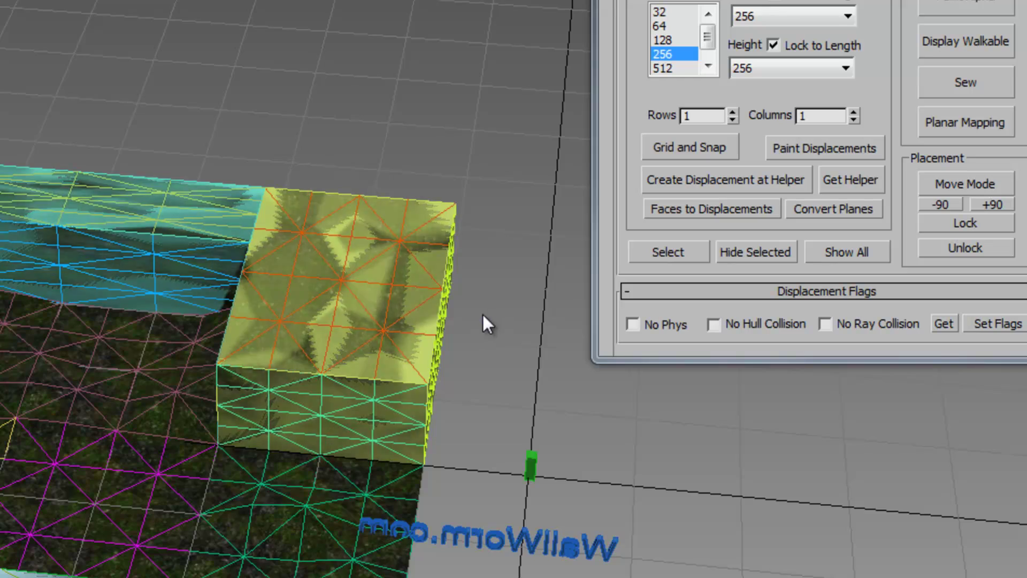
- Delete the displacements covering the three boxes, using Anvil's Select function to limit the selection to displacements
middle_click_drag(387, 302, 296, 283, "alt")
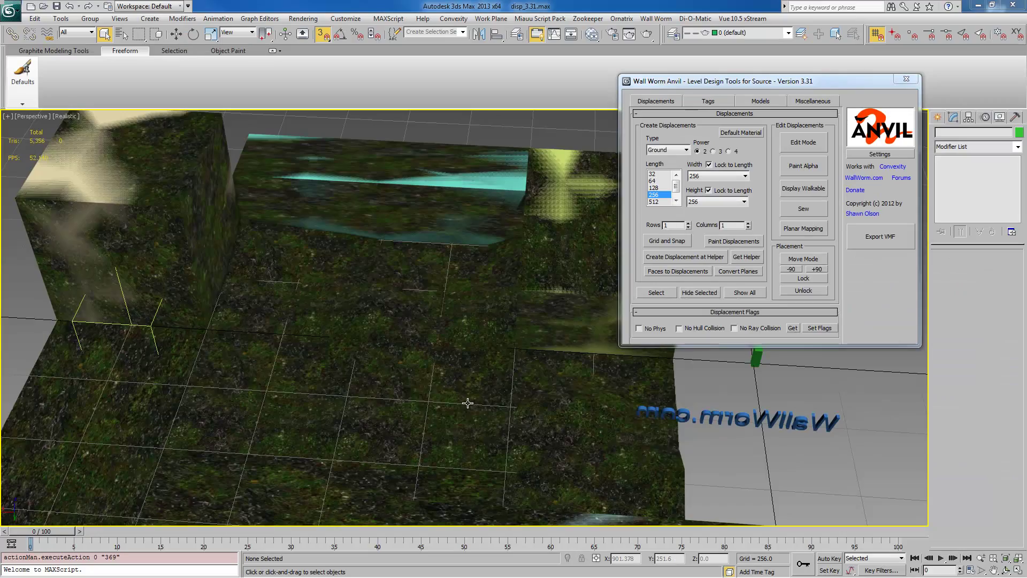
middle_click_drag(468, 404, 392, 376)
middle_click_drag(121, 221, 125, 197)
scroll(134, 201, "down", 3)
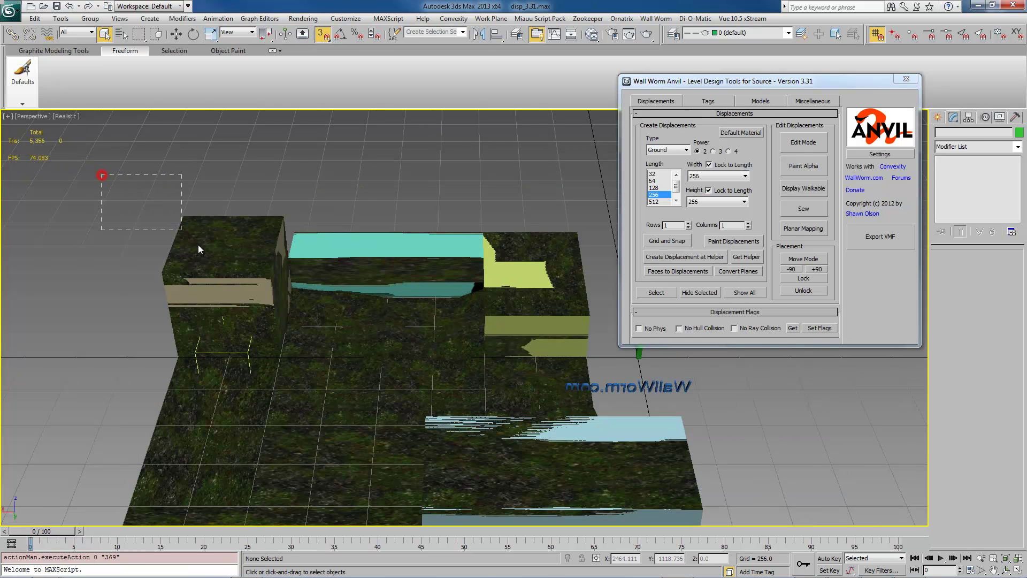
left_click_drag(215, 259, 276, 287)
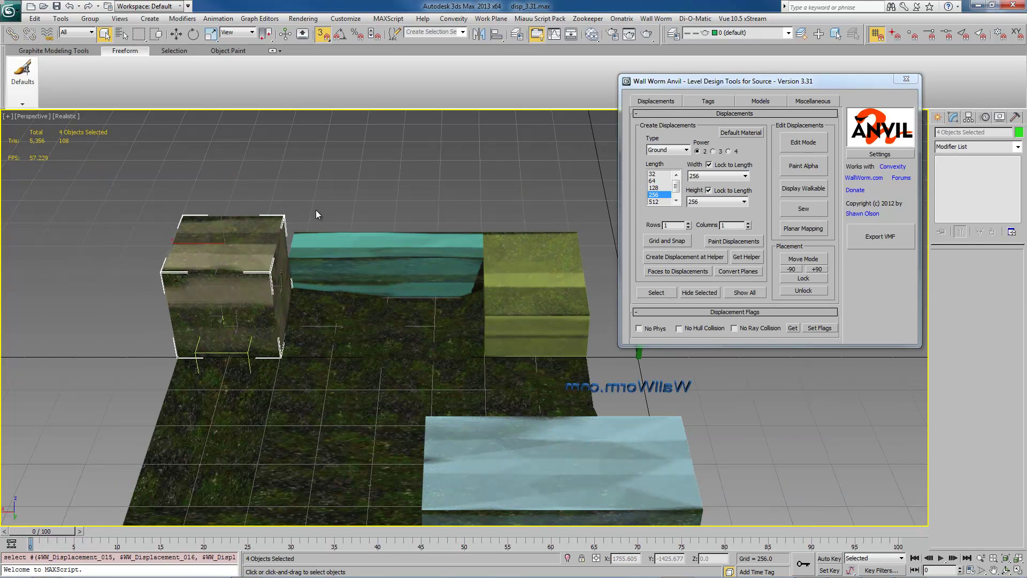
left_click_drag(301, 212, 593, 271)
mouse_move(541, 328)
middle_mouse_down("alt")
mouse_move(590, 342)
mouse_move(548, 318)
middle_mouse_up("alt")
left_click(560, 341, "ctrl")
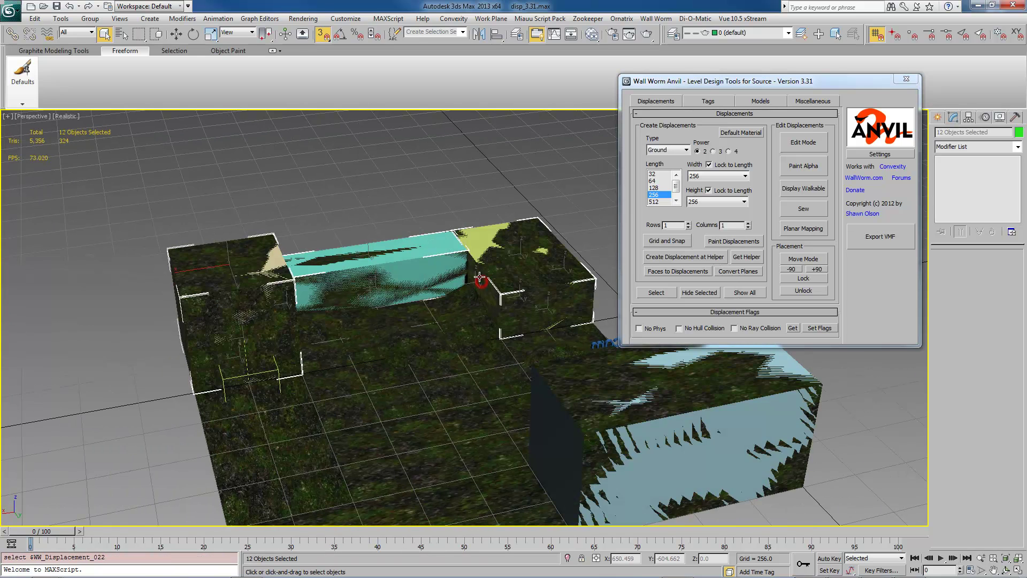
middle_click_drag(491, 259, 321, 337, "alt")
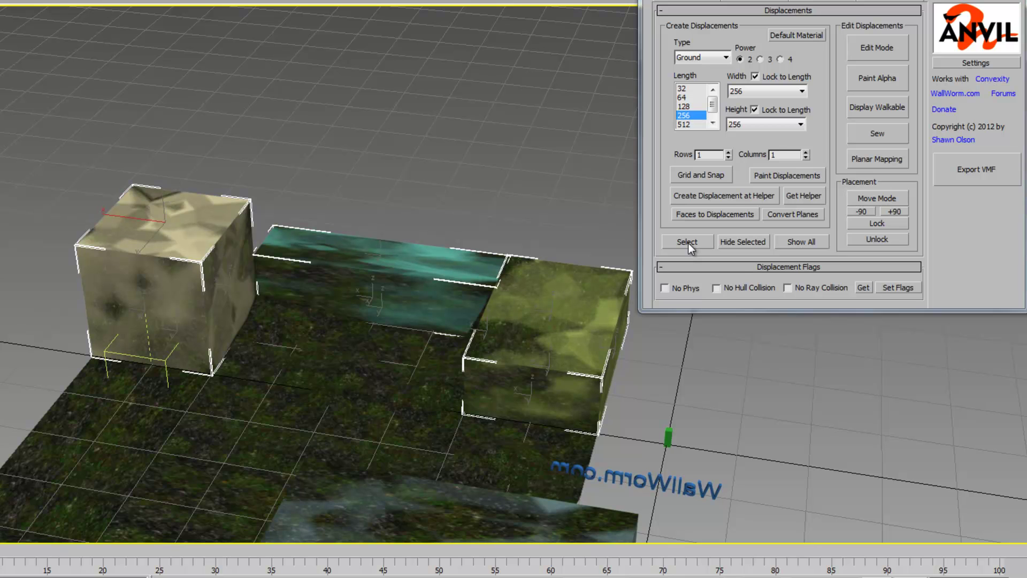
left_click(688, 241)
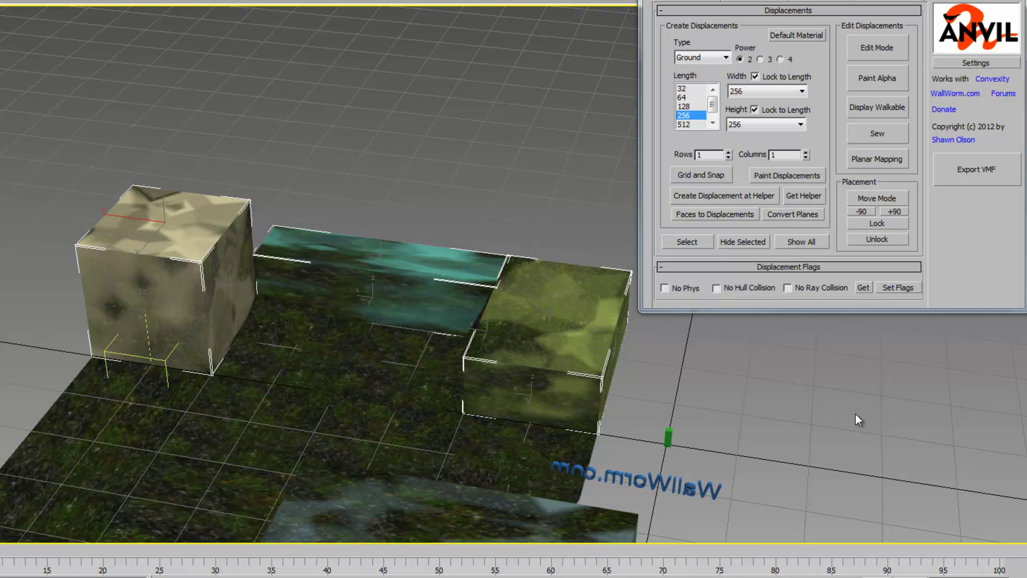
key("Delete")
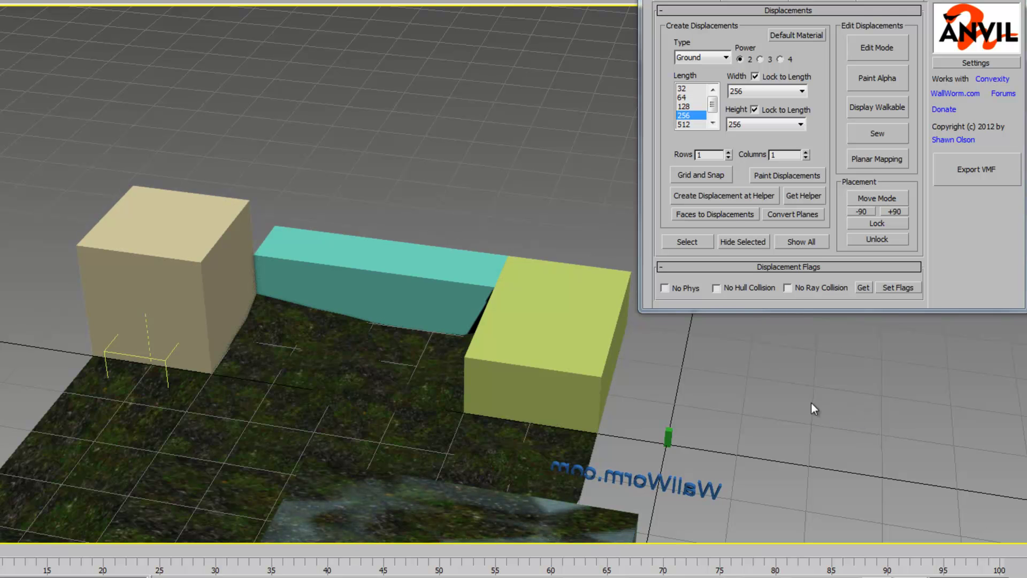
- Open the Displacement Painter with Paint Displacements and move its window clear of the boxes
middle_click_drag(772, 392, 789, 379)
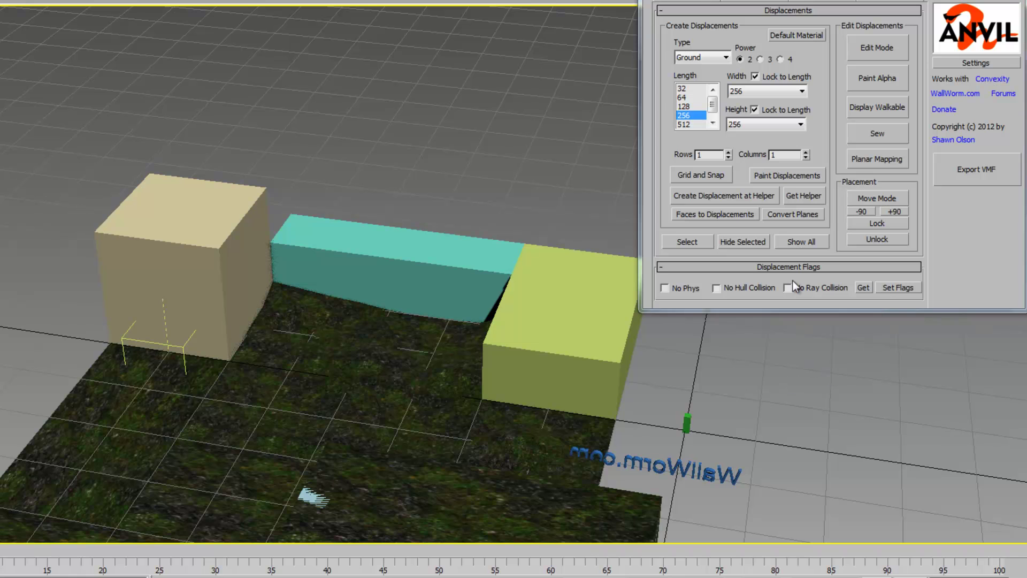
left_click(786, 175)
mouse_move(470, 182)
left_mouse_down()
mouse_move(215, 77)
mouse_move(168, 78)
left_mouse_up()
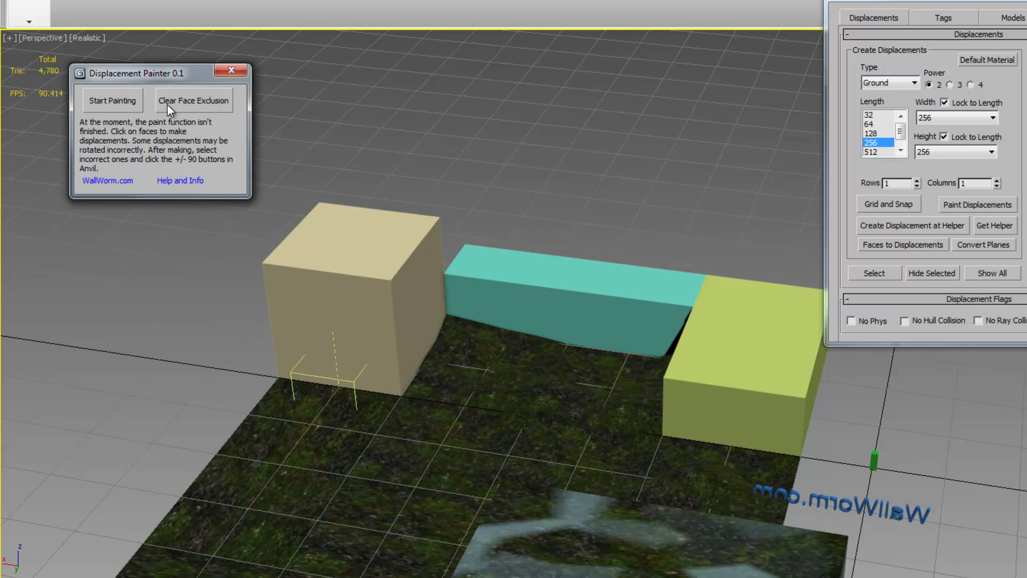
- Try to paint displacements on the beige box's top and front faces, and clear the face exclusion
left_click(119, 101)
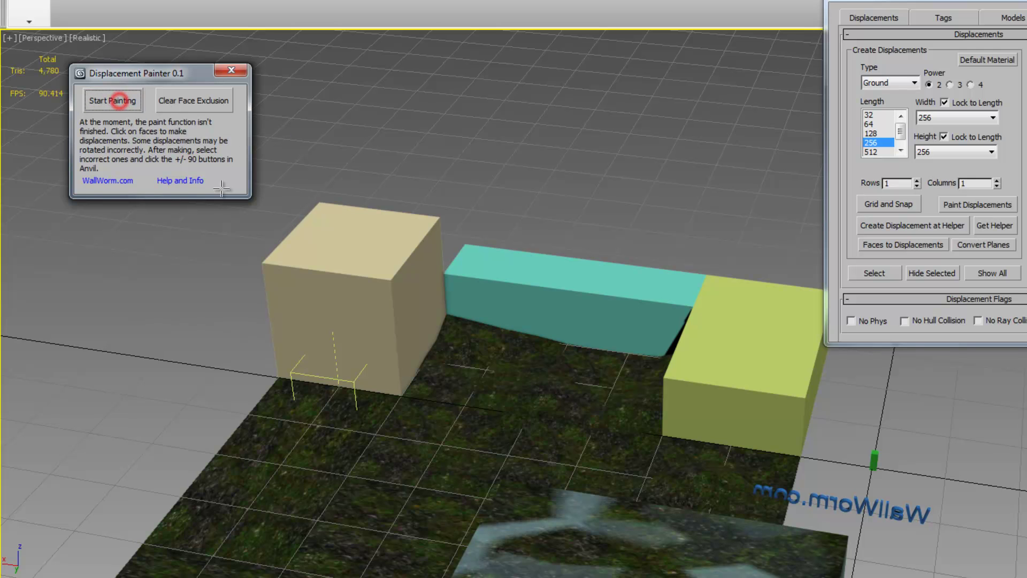
left_click(327, 237)
left_click(316, 304)
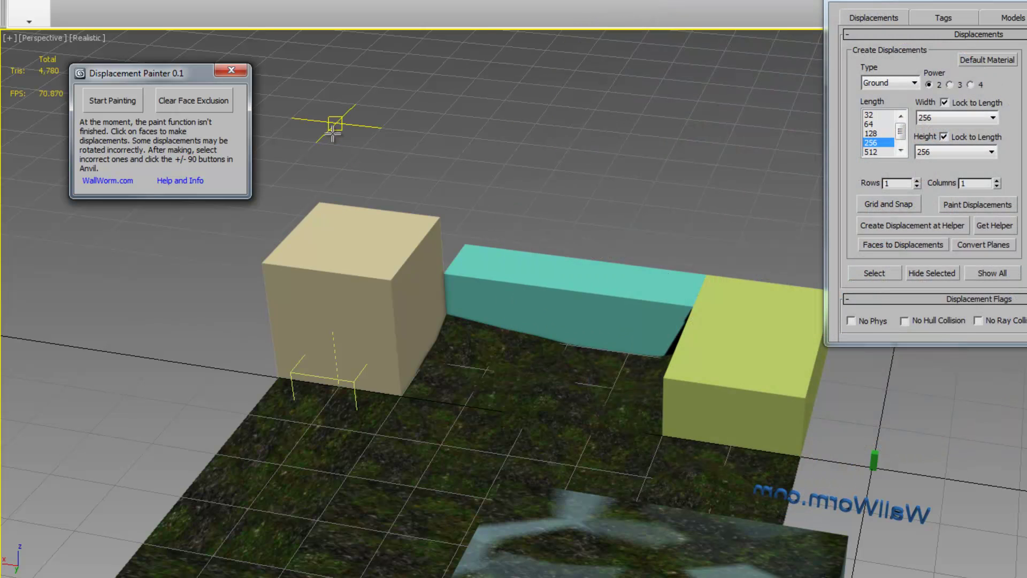
left_click(336, 133)
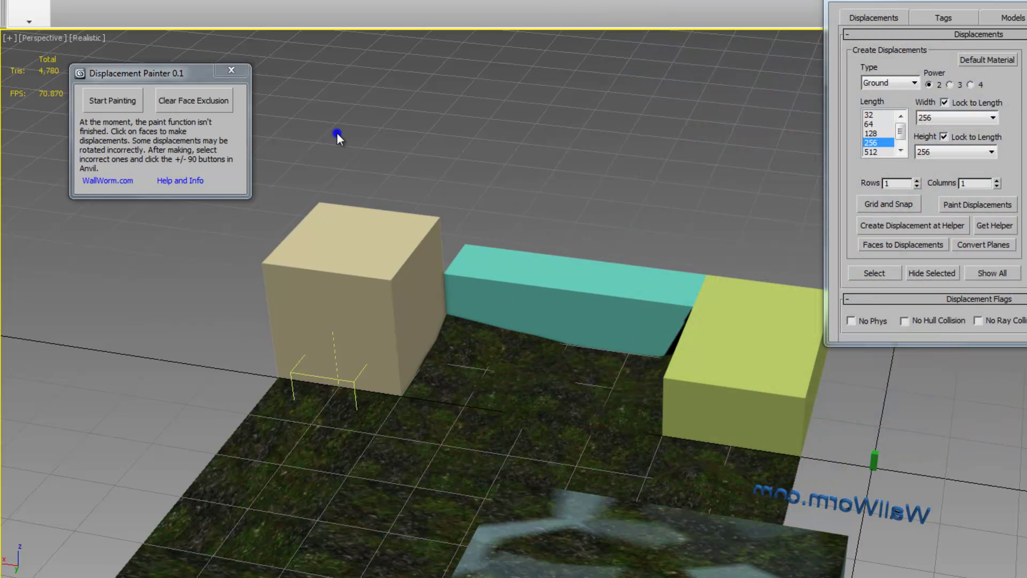
left_click(203, 105)
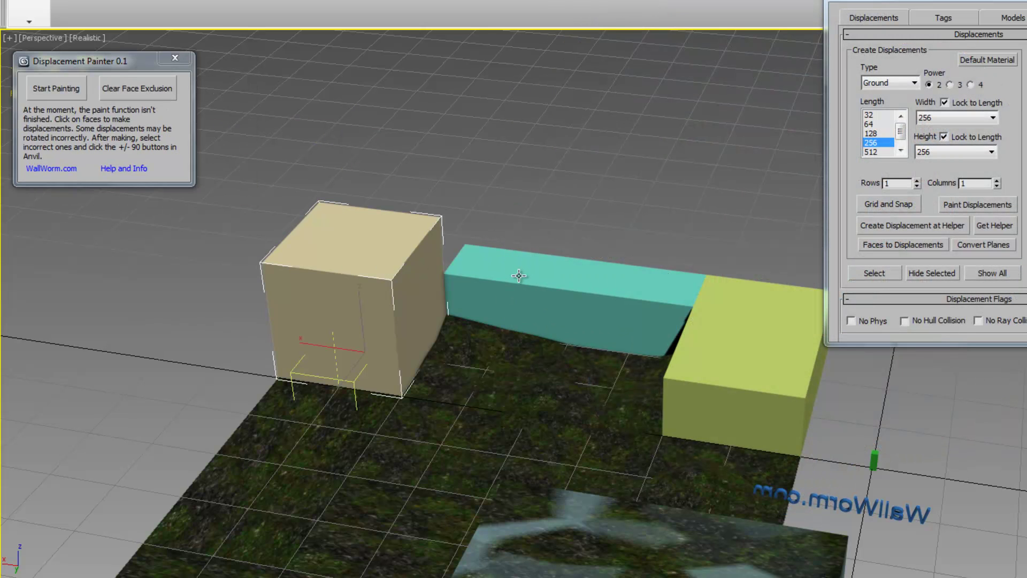
- Convert the beige, teal and yellow-green boxes to Editable Poly and deselect them
right_click(735, 326)
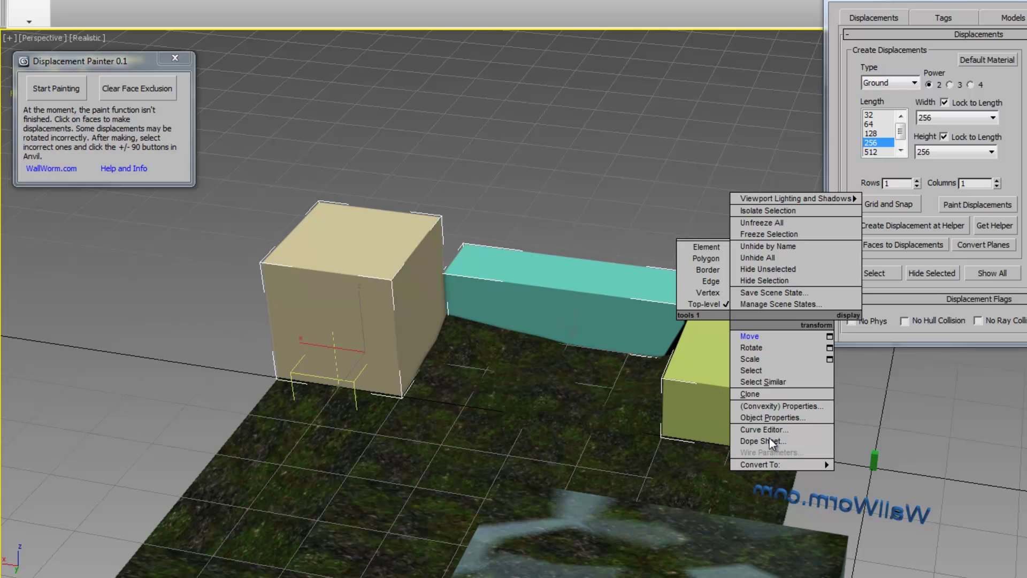
mouse_move(785, 463)
left_click(881, 474)
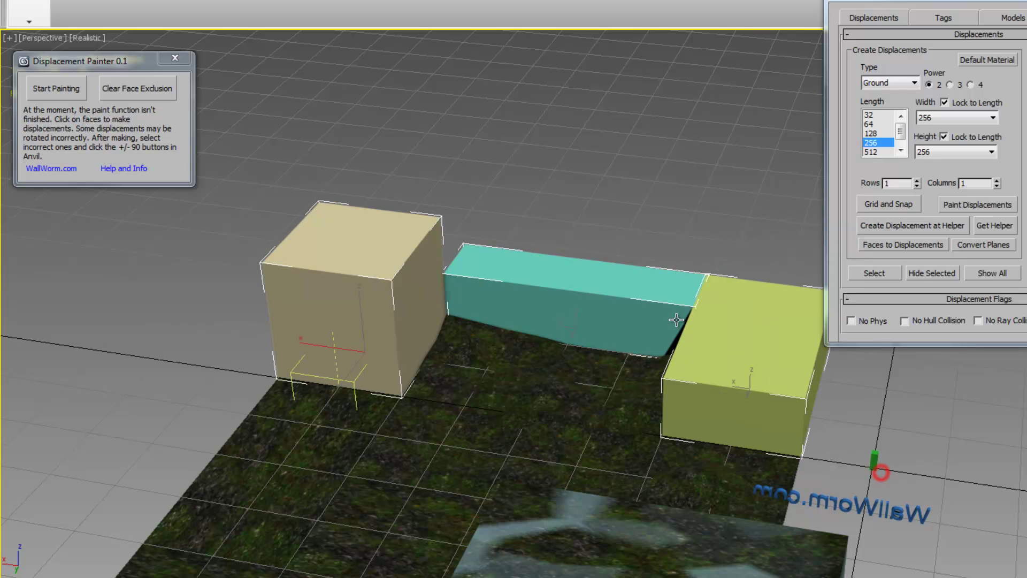
left_click(638, 211)
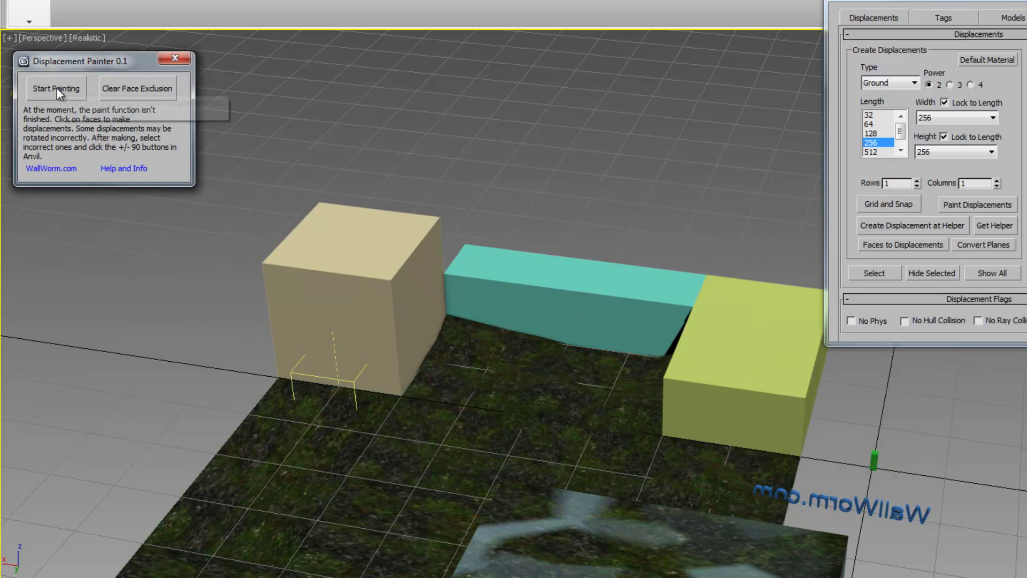
- Paint displacements on the beige box's top, front and side, and on the top and front faces of the teal and yellow-green boxes
left_click(57, 88)
left_click(341, 241)
left_click(298, 298)
left_click(416, 292)
left_click(509, 271)
left_click(652, 315)
left_click(743, 315)
left_click(743, 407)
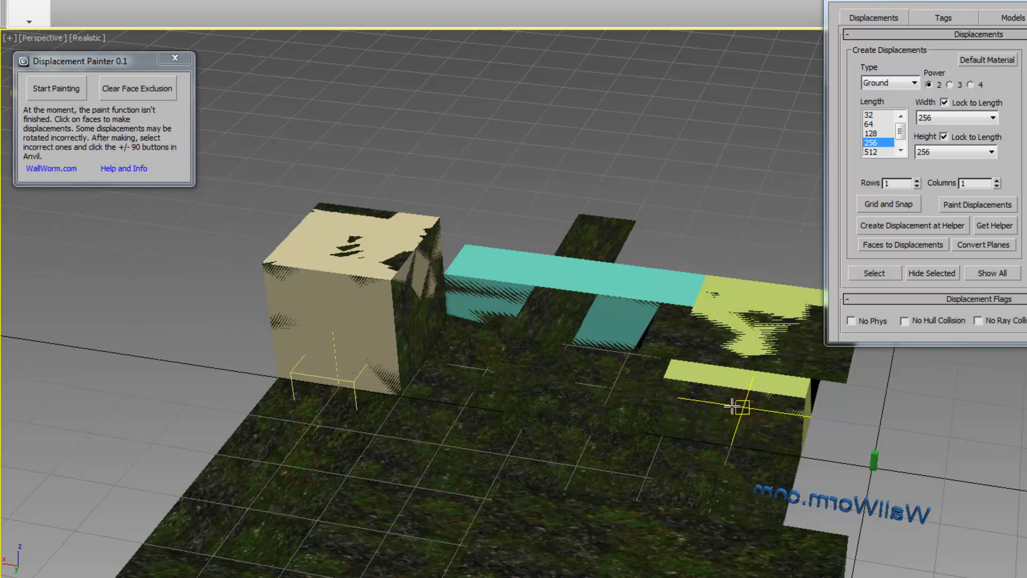
- Paint displacements on the remaining back and end faces of the three boxes and end the painting mode
middle_click_drag(738, 405, 623, 314, "alt")
middle_click_drag(711, 401, 731, 424, "alt")
middle_click_drag(466, 362, 784, 355, "alt")
left_click(784, 354)
left_click(660, 360)
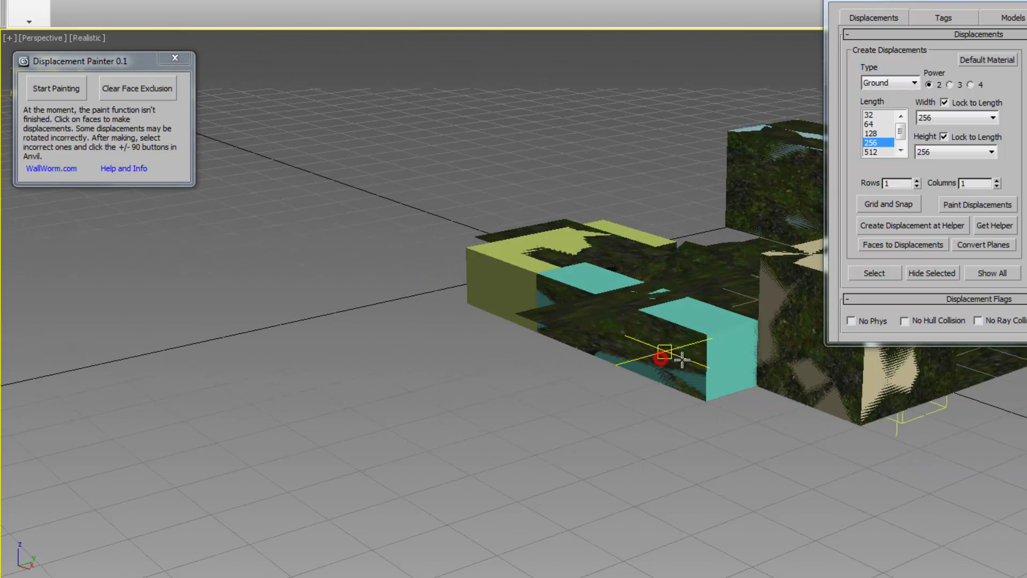
left_click(733, 361)
left_click(516, 291)
middle_click_drag(516, 292, 474, 250, "alt")
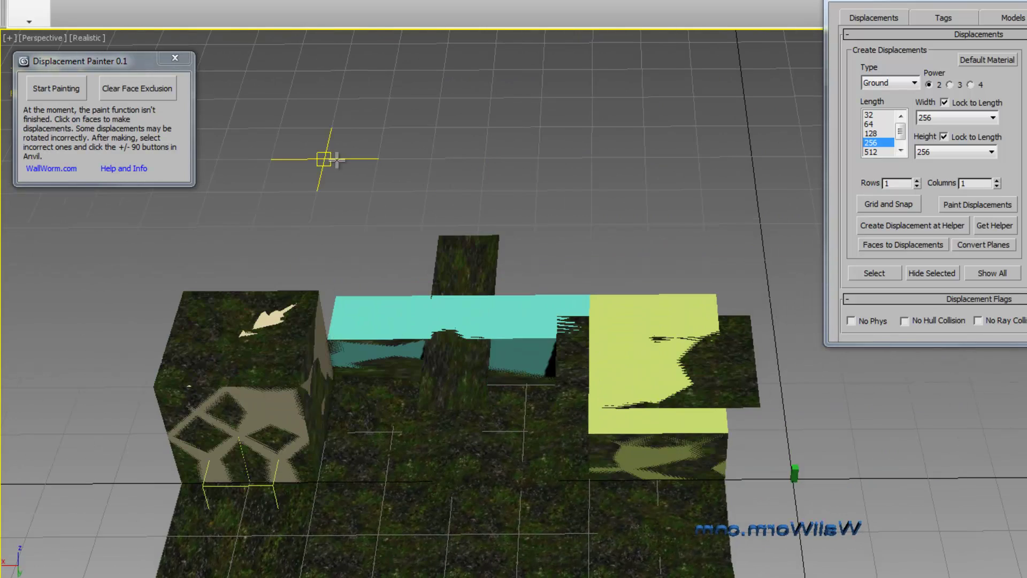
right_click(336, 160)
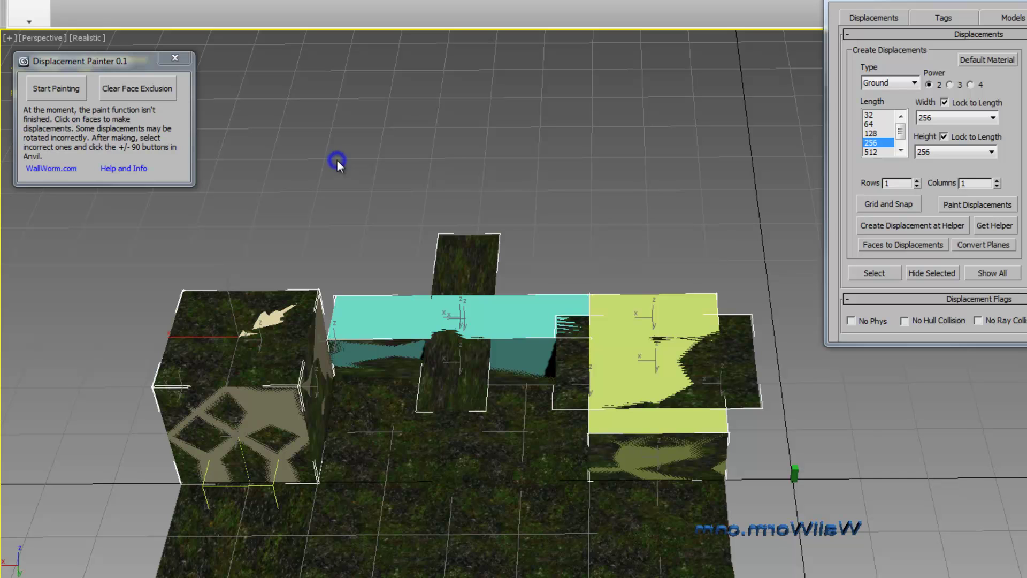
- Select the two misaligned displacements on top of the teal and yellow-green boxes and rotate them by 90 degrees
left_click(468, 245)
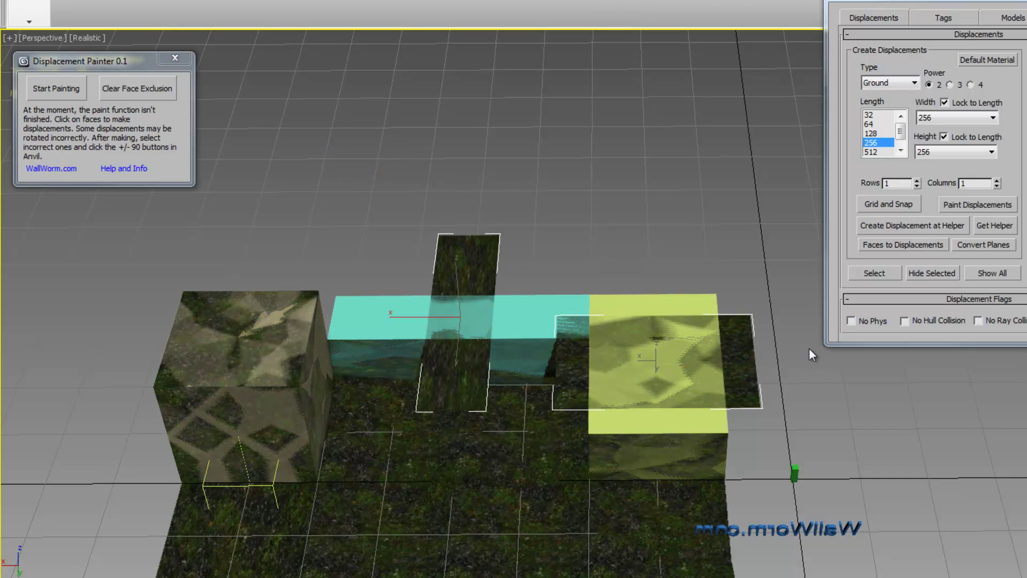
left_click(651, 329)
scroll(640, 388, "up", 5)
middle_click_drag(469, 378, 495, 315)
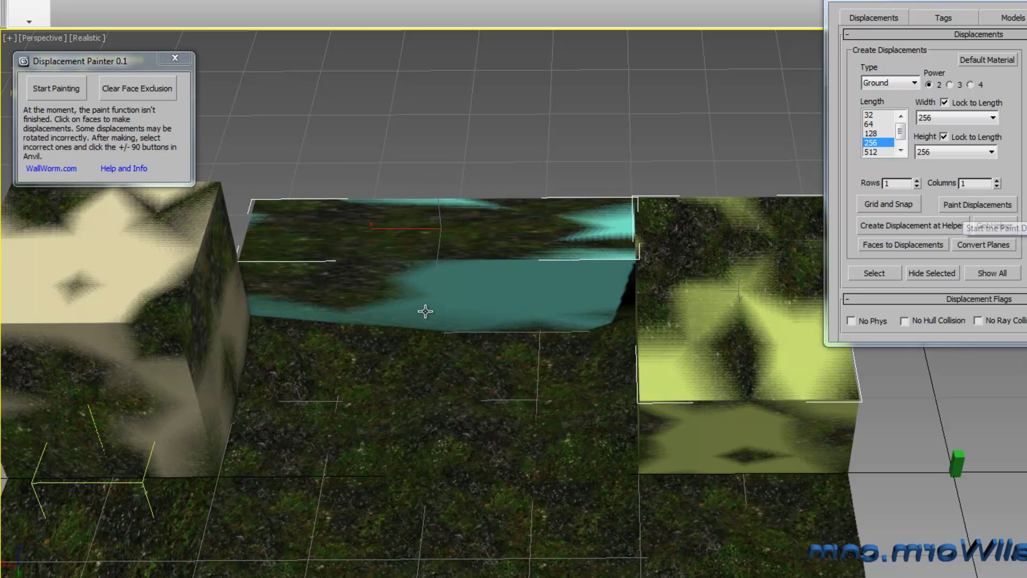
middle_click_drag(352, 256, 352, 298)
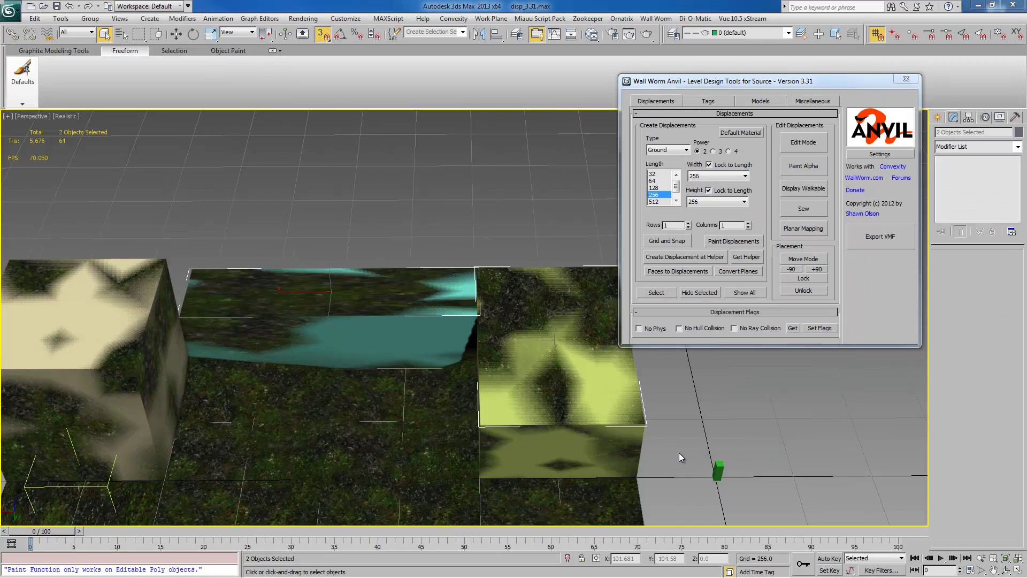
- Examine how the ground texture lines up across neighbouring displacements, selecting two adjoining ones for comparison
middle_click_drag(678, 458, 693, 377)
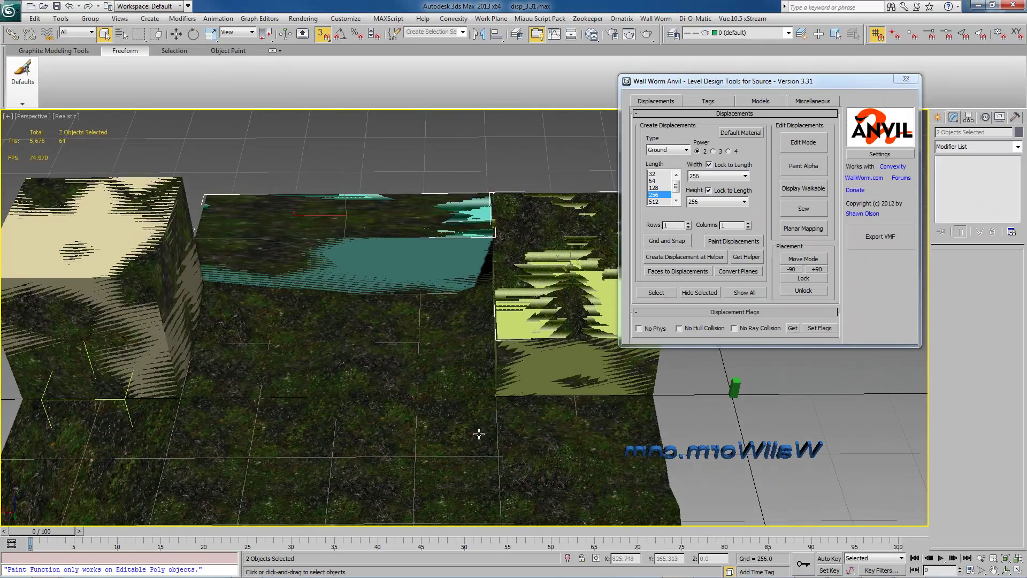
middle_click_drag(479, 432, 493, 347)
scroll(479, 360, "down", 2)
middle_click_drag(441, 397, 488, 341, "alt")
scroll(465, 365, "up", 3)
scroll(402, 393, "up", 4)
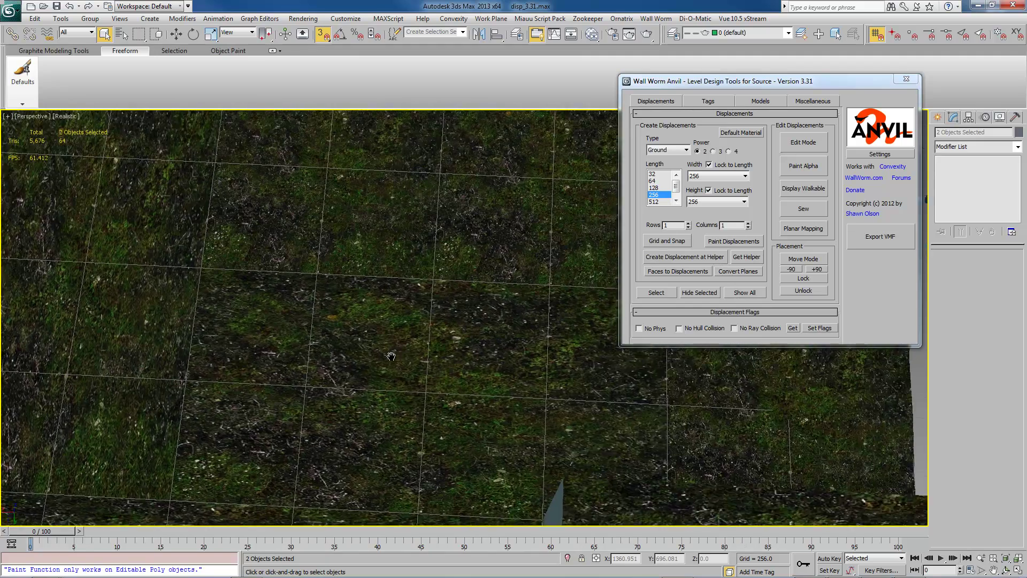
middle_click_drag(329, 314, 246, 324, "alt")
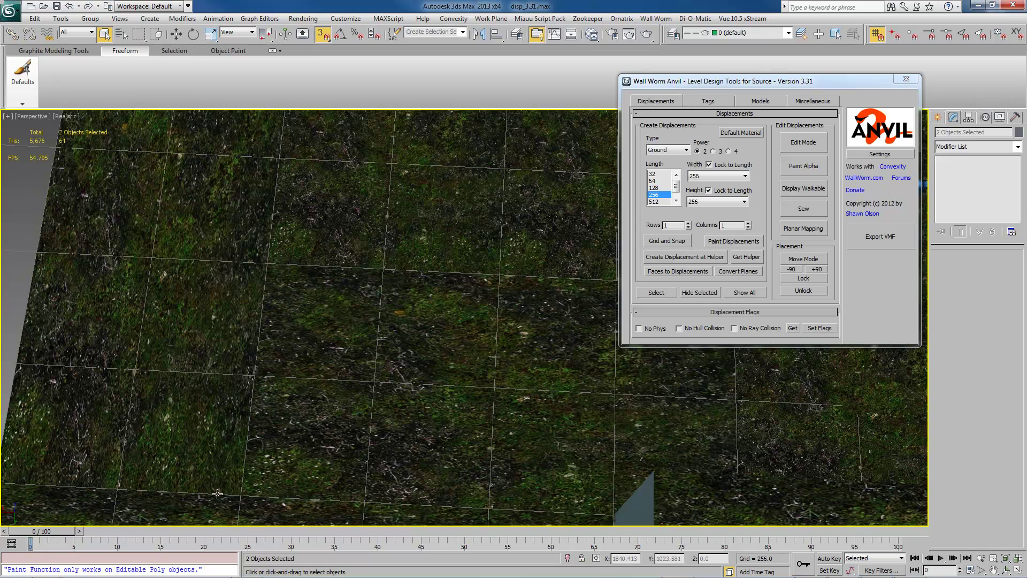
left_click(175, 284)
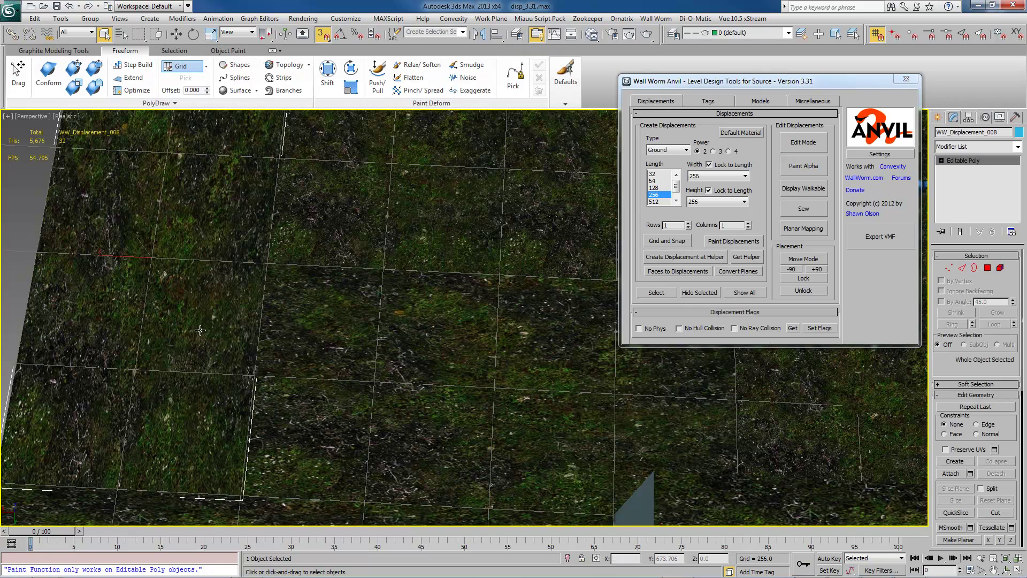
middle_click_drag(200, 330, 260, 508, "alt")
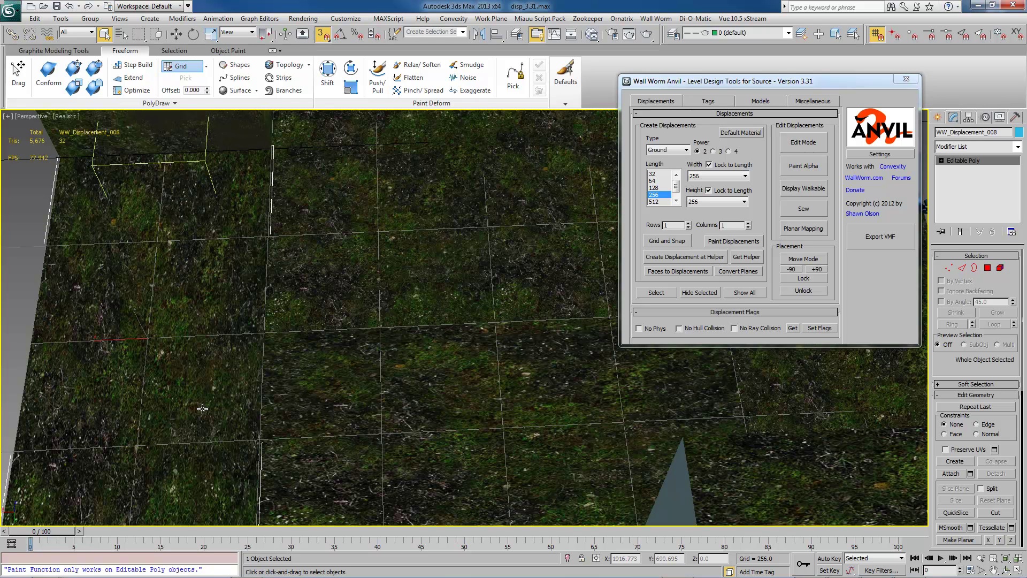
left_click(331, 390)
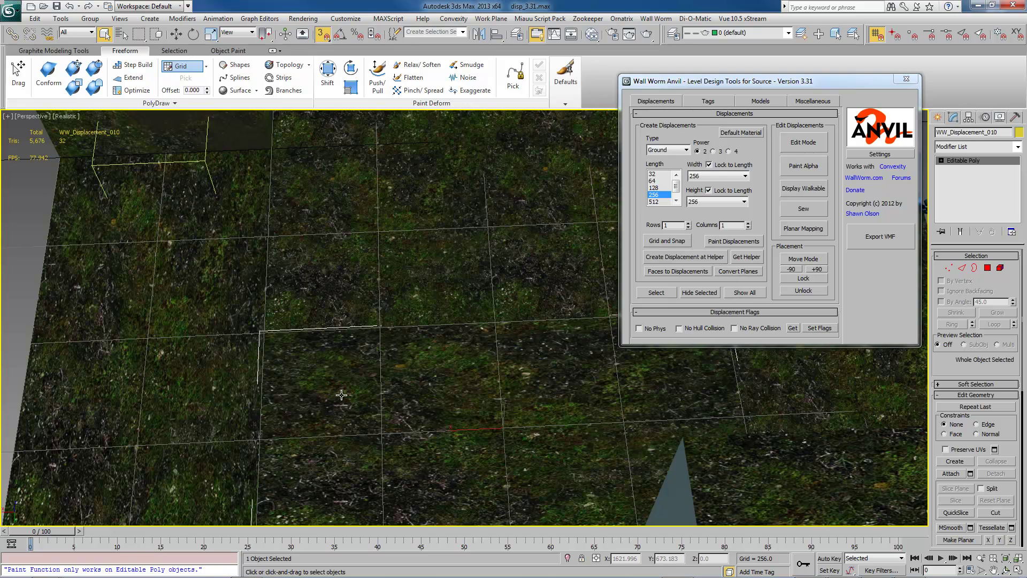
middle_click_drag(467, 416, 417, 407)
scroll(416, 407, "down", 3)
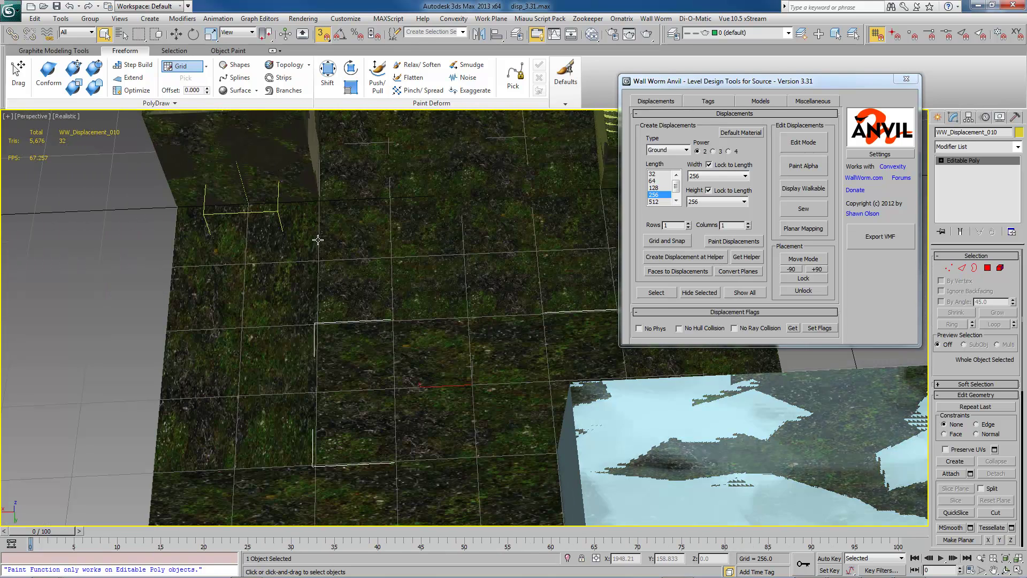
middle_click_drag(456, 369, 355, 348, "alt")
scroll(358, 396, "down", 3)
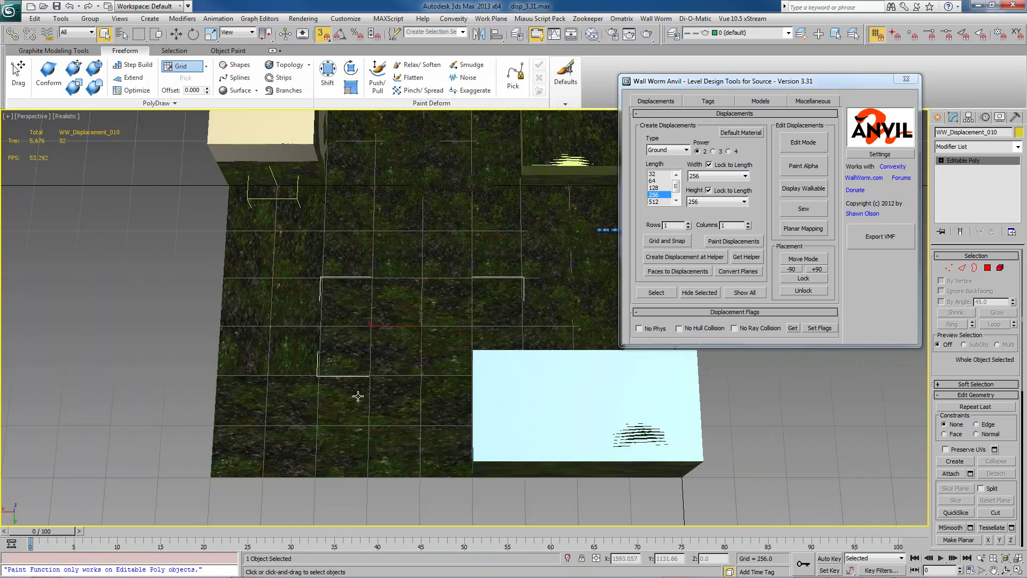
- Select the nine ground displacements and apply Planar Mapping to them
left_click(368, 437, "ctrl")
left_click(288, 315, "ctrl")
left_click(352, 247, "ctrl")
left_click(465, 148, "ctrl")
left_click(465, 227, "ctrl")
left_click(562, 227, "ctrl")
left_click(562, 300, "ctrl")
middle_click_drag(562, 300, 389, 421)
mouse_move(367, 277)
middle_mouse_down("alt")
mouse_move(415, 346)
mouse_move(367, 372)
mouse_move(366, 307)
mouse_move(353, 292)
middle_mouse_up("alt")
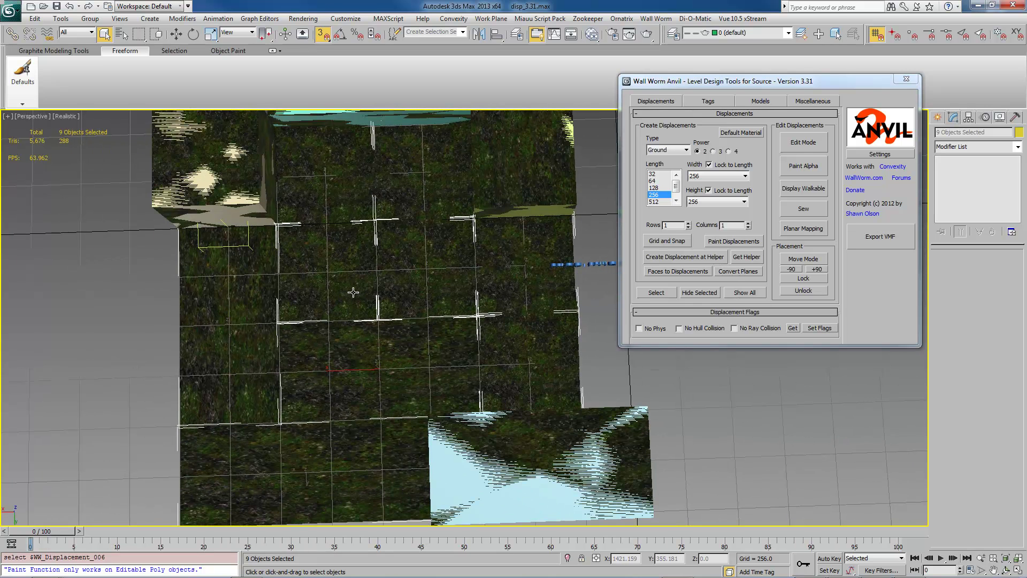
left_click(803, 230)
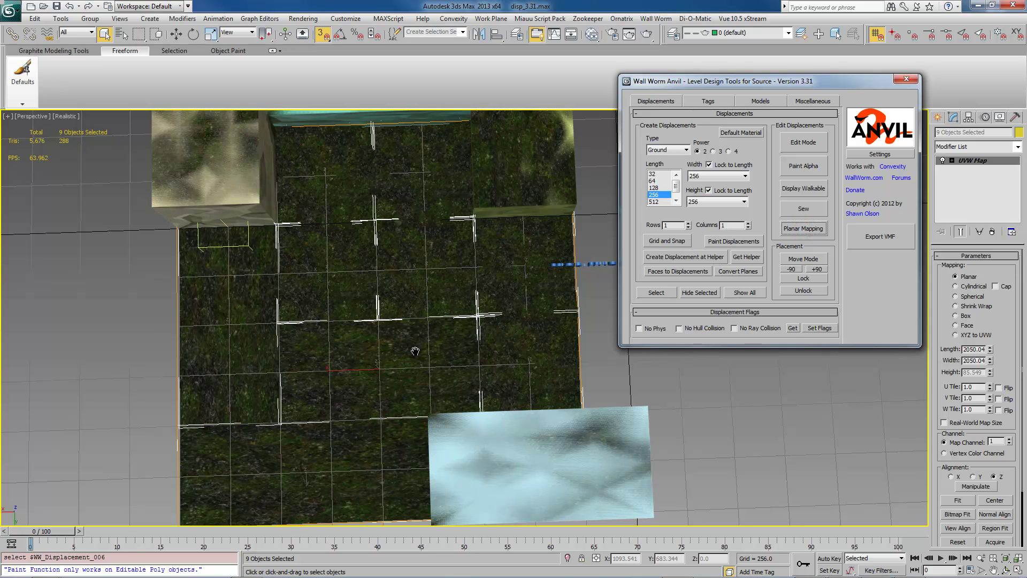
- Set the planar UVW Map's length and width to 512 for the nine ground displacements
mouse_move(415, 348)
middle_mouse_down()
mouse_move(428, 341)
mouse_move(399, 337)
middle_mouse_up()
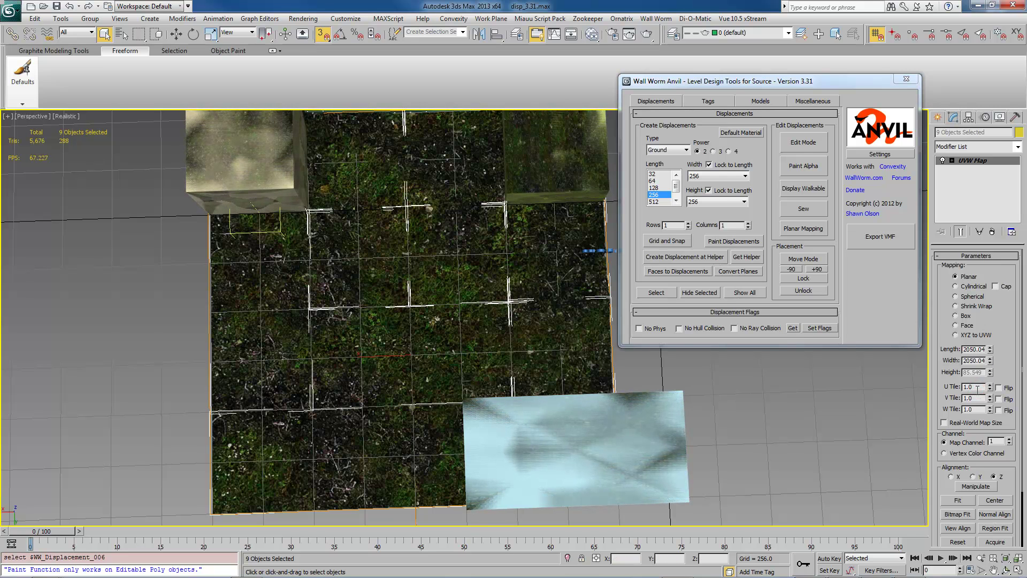
left_click(983, 389)
left_click_drag(990, 353, 988, 397)
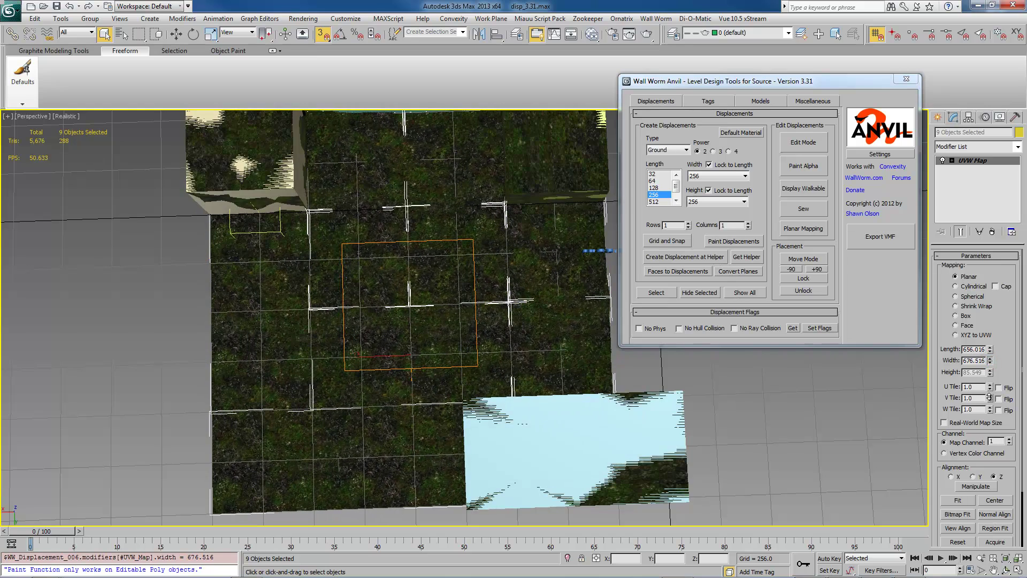
double_click(975, 349)
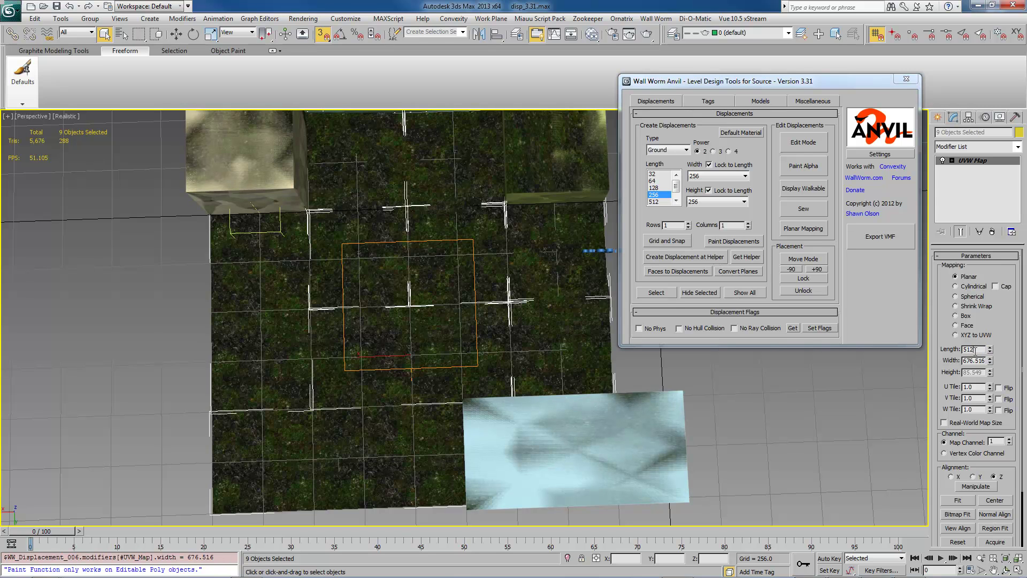
double_click(977, 361)
type("512")
key("Return")
- Move the UVW Map gizmo with grid snapping so its edges line up with the ground displacements, and leave gizmo editing
middle_click_drag(396, 320, 414, 294, "alt")
scroll(415, 300, "up", 10)
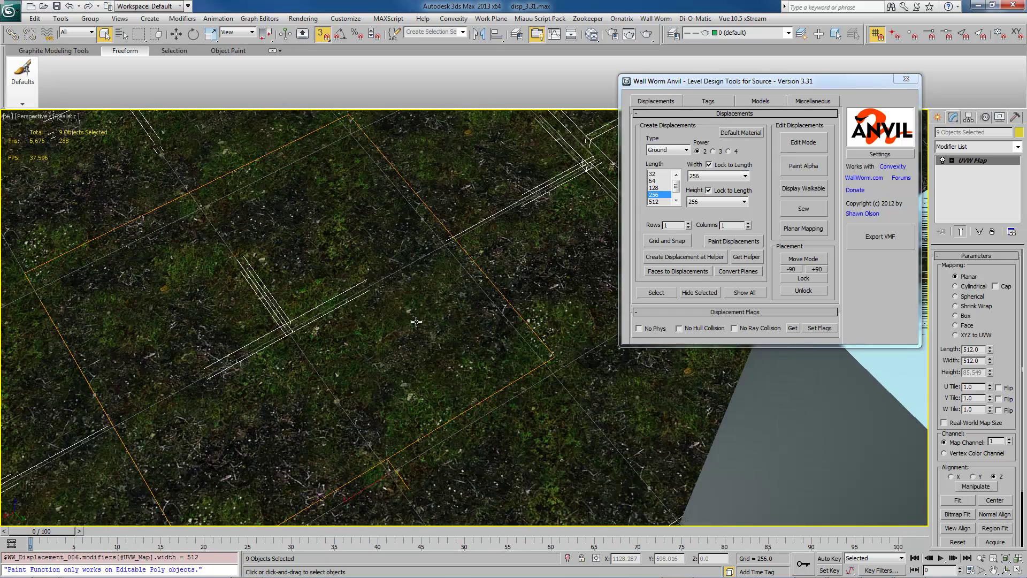
left_click(970, 169)
key("w")
left_click_drag(323, 319, 258, 360)
middle_click_drag(382, 291, 356, 337)
scroll(356, 337, "down", 5)
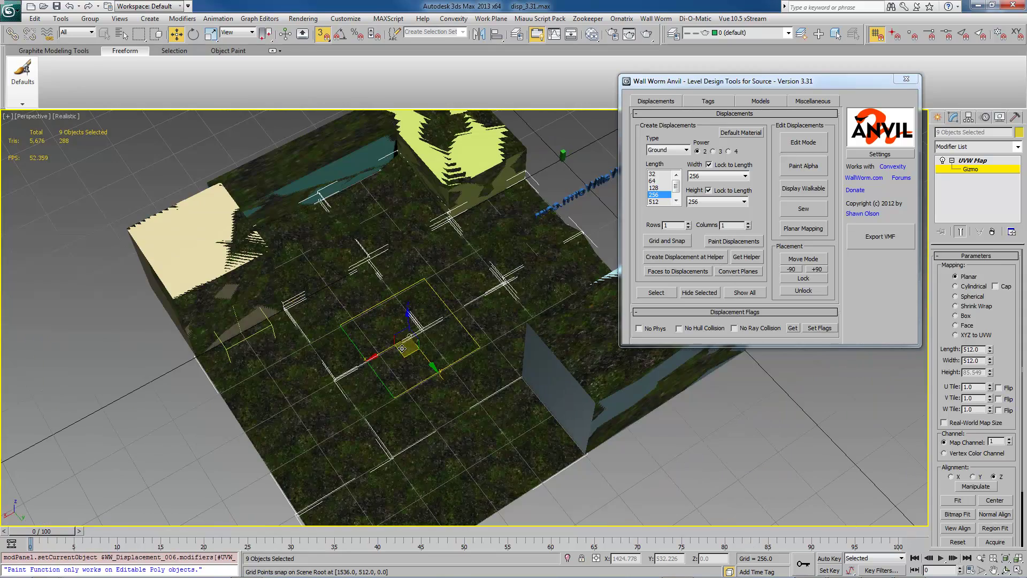
left_click_drag(414, 345, 411, 391)
left_click(971, 160)
- Examine the remapped ground texture beside the beige box and across the displacement seams, and clear the selection
middle_click_drag(319, 346, 432, 397)
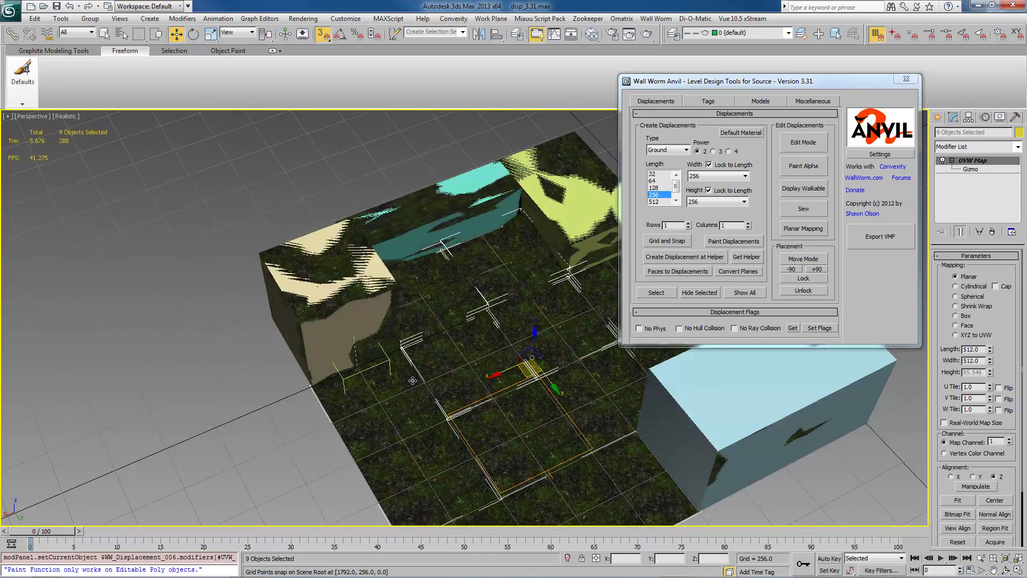
scroll(411, 376, "up", 10)
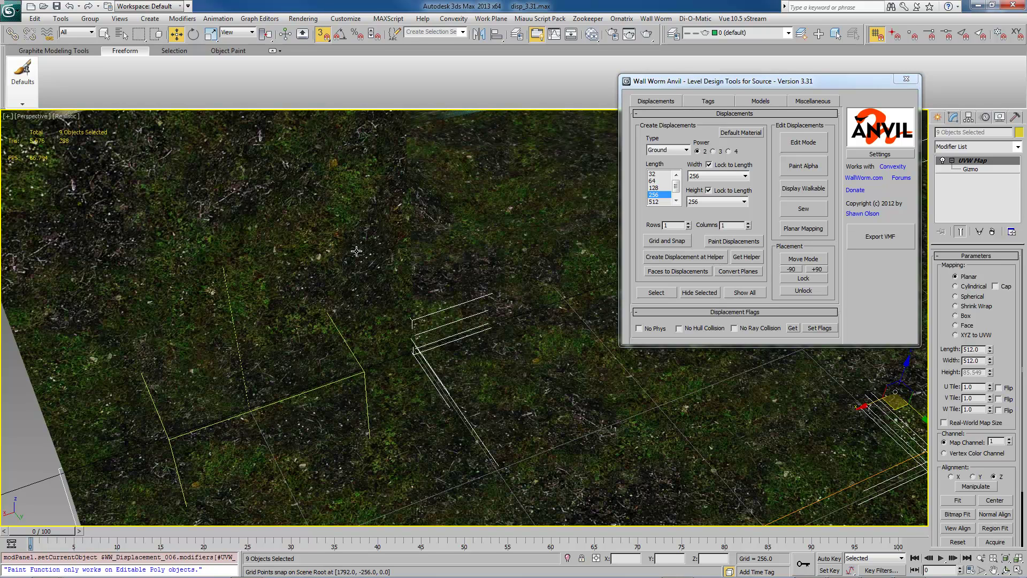
middle_click_drag(332, 251, 336, 294)
scroll(337, 294, "down", 3)
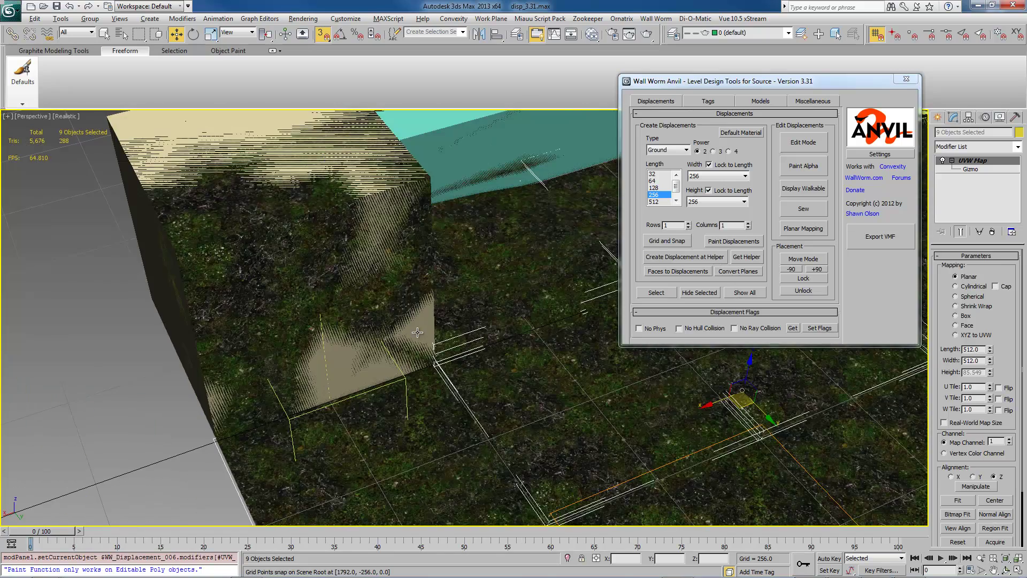
scroll(417, 333, "down", 5)
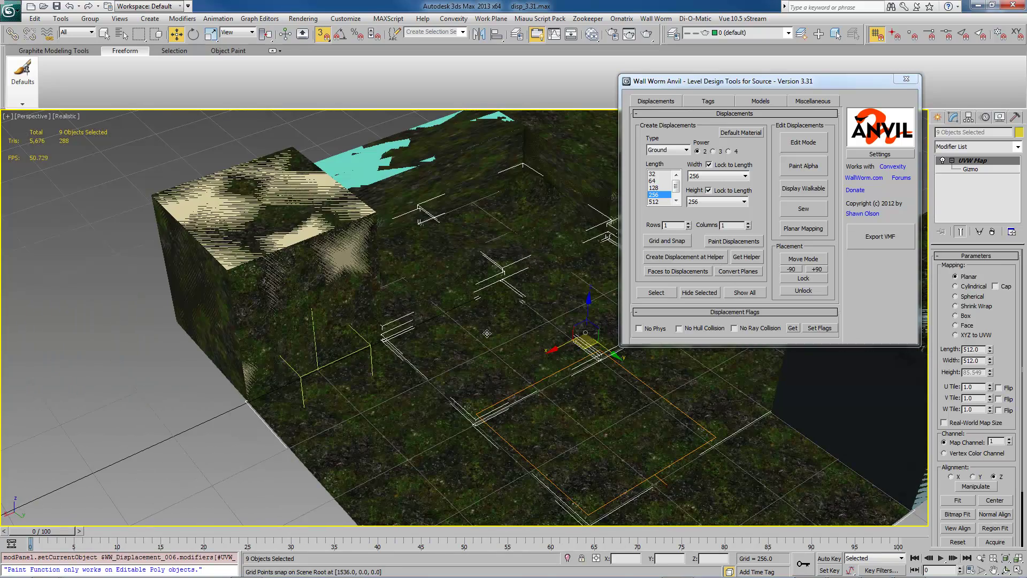
middle_click_drag(500, 330, 421, 334)
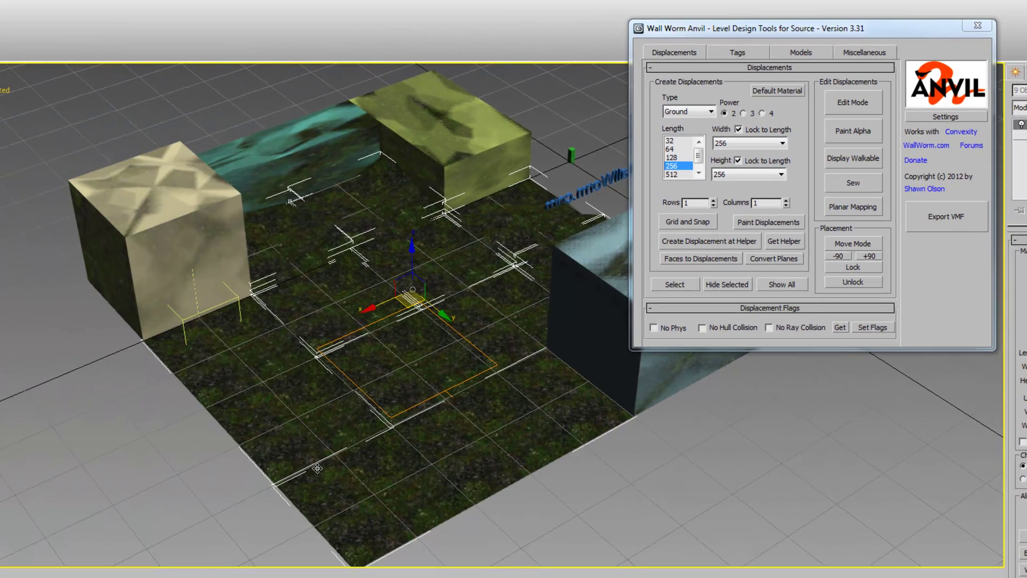
left_click(187, 457)
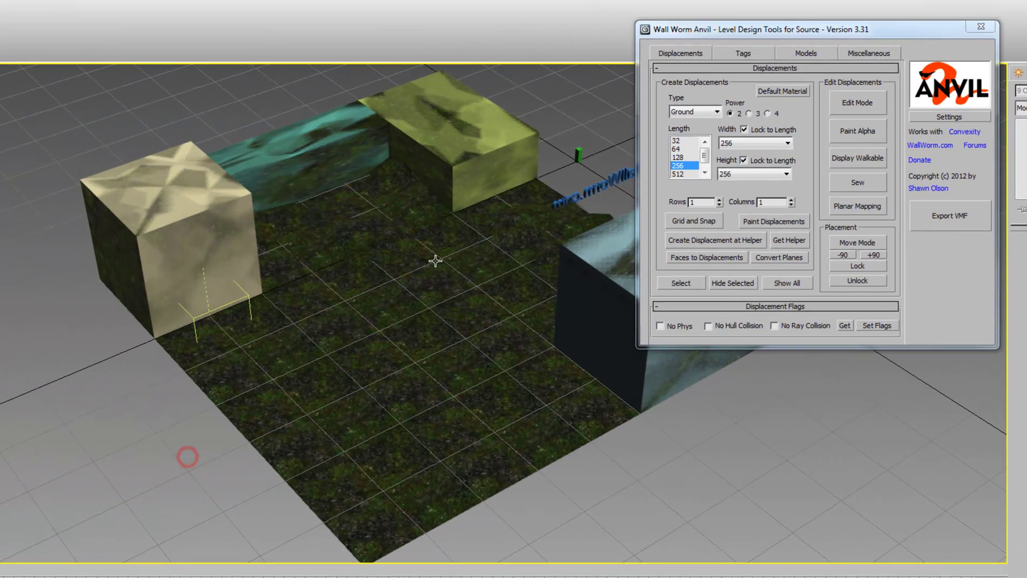
- Select individual ground displacements and try to move the one beside the yellow-green box
left_click(367, 238)
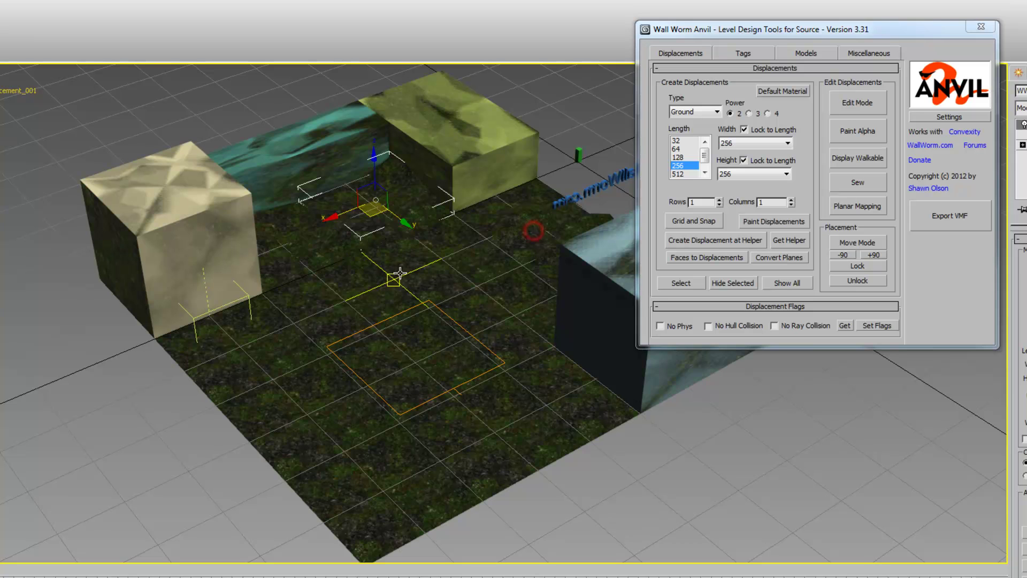
left_click(437, 270)
left_click(523, 236)
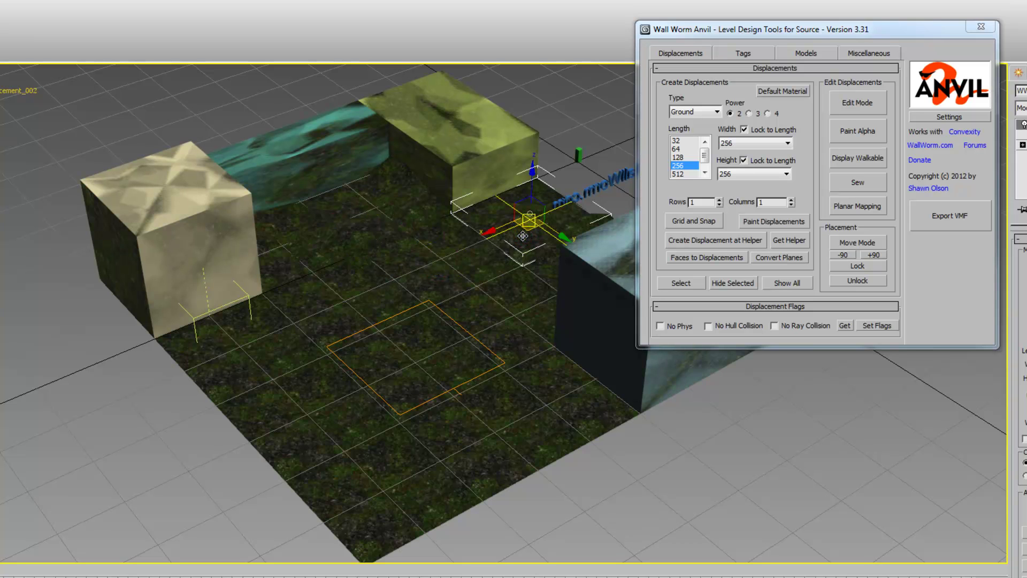
left_click_drag(530, 223, 504, 213)
- Select everything in the scene, lock the displacements against moving, rotating and scaling, and clear the selection
left_click_drag(619, 532, 142, 66)
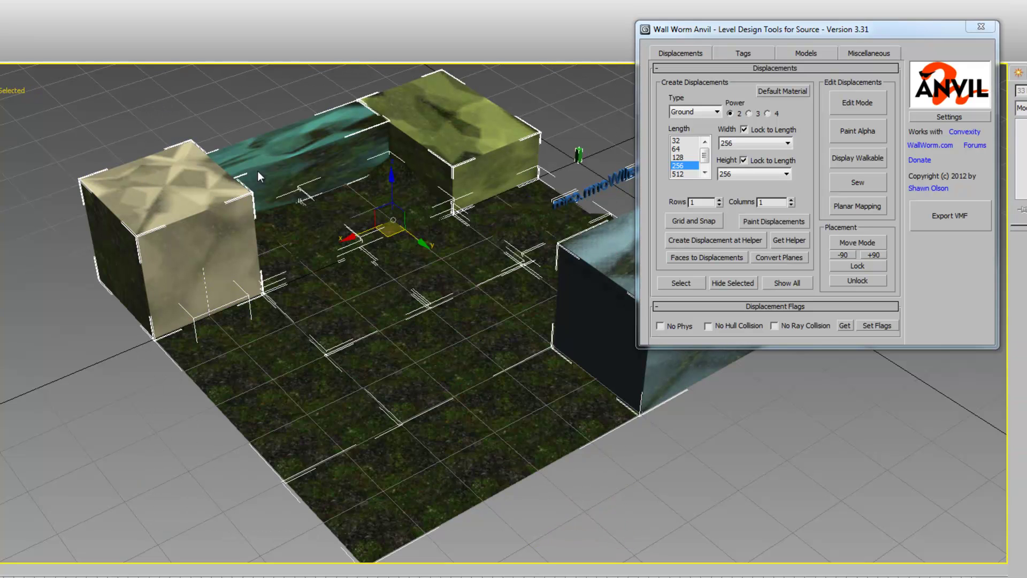
left_click(858, 266)
left_click(796, 439)
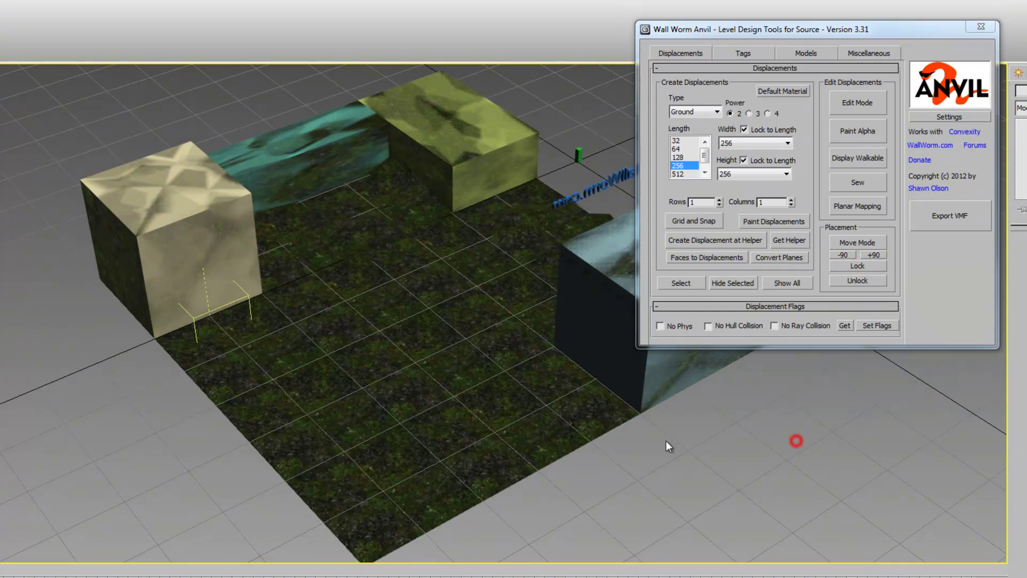
- Test the lock by selecting ground displacements and moving one together with the WallWorm.com text and the green figure
left_click(513, 384)
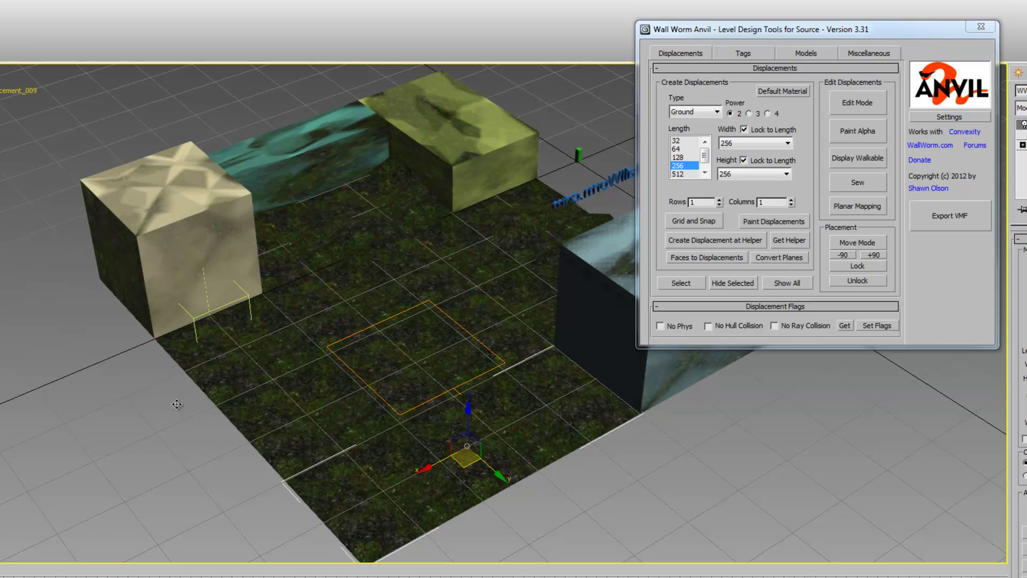
left_click(302, 381)
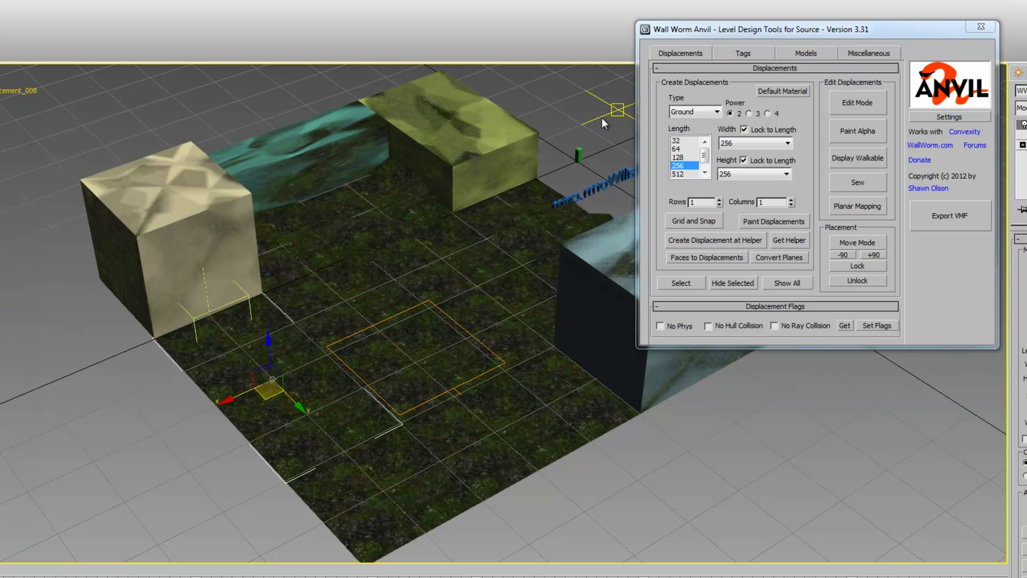
left_click_drag(541, 193, 587, 151)
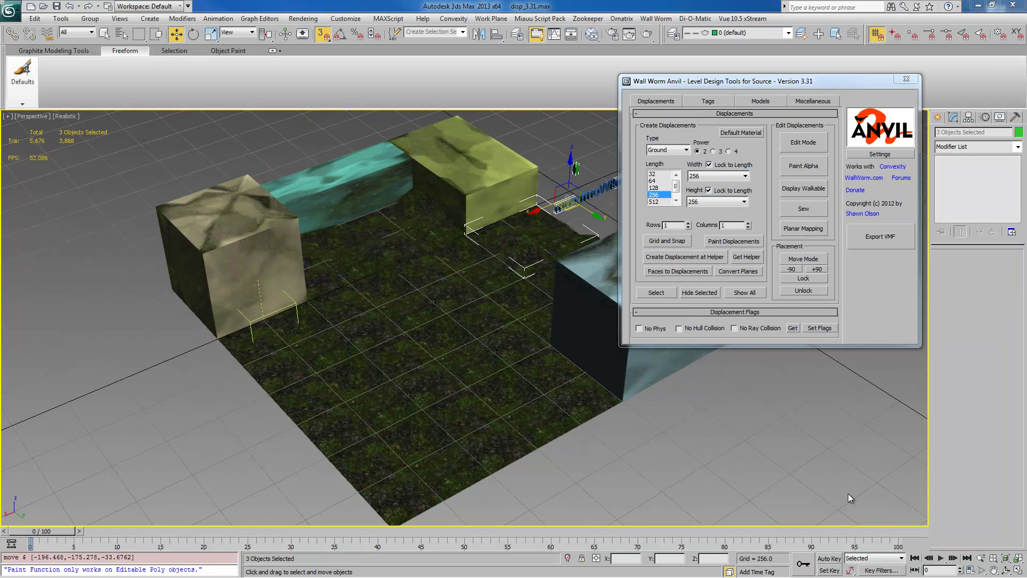